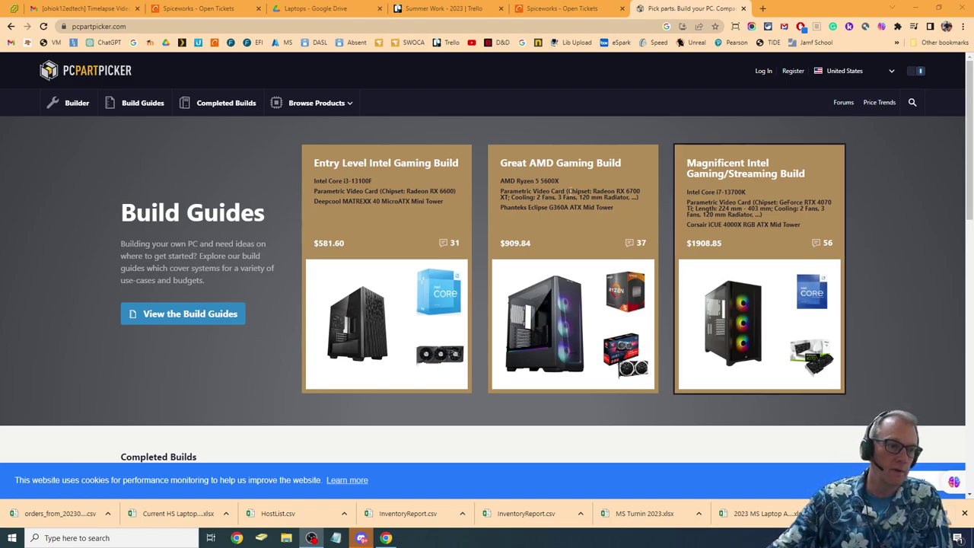
- Open the Builder's empty Choose Your Parts list and look over the component rows
left_click(62, 106)
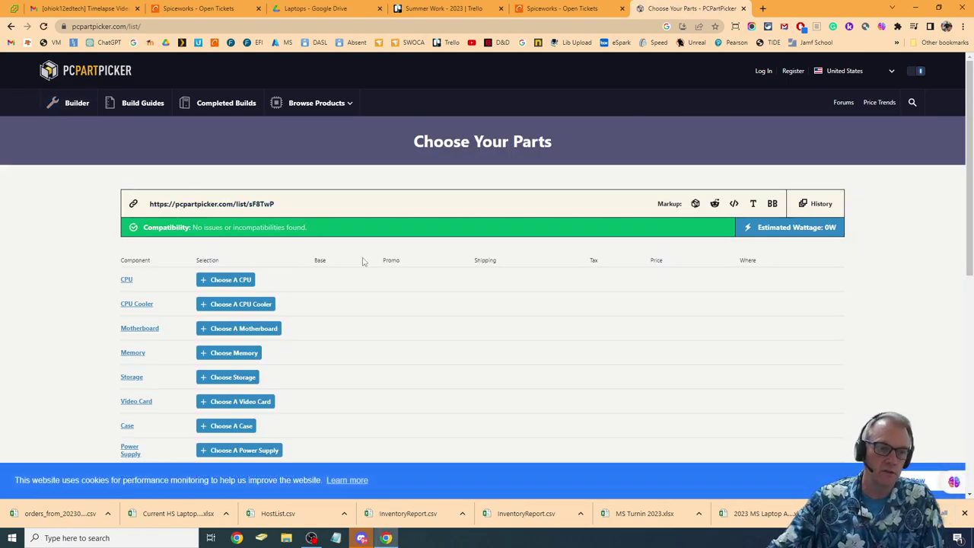
scroll(416, 287, "down", 2)
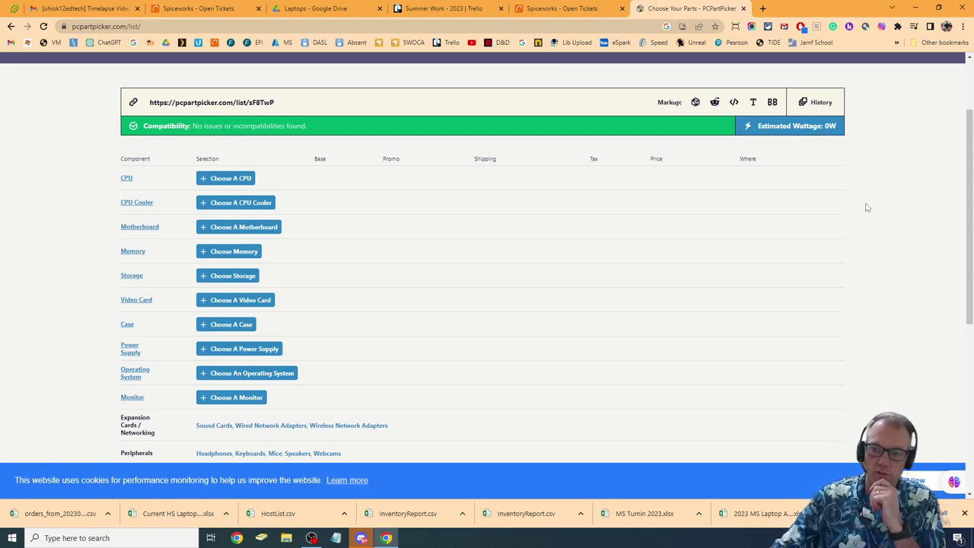
scroll(860, 251, "down", 4)
scroll(709, 286, "up", 3)
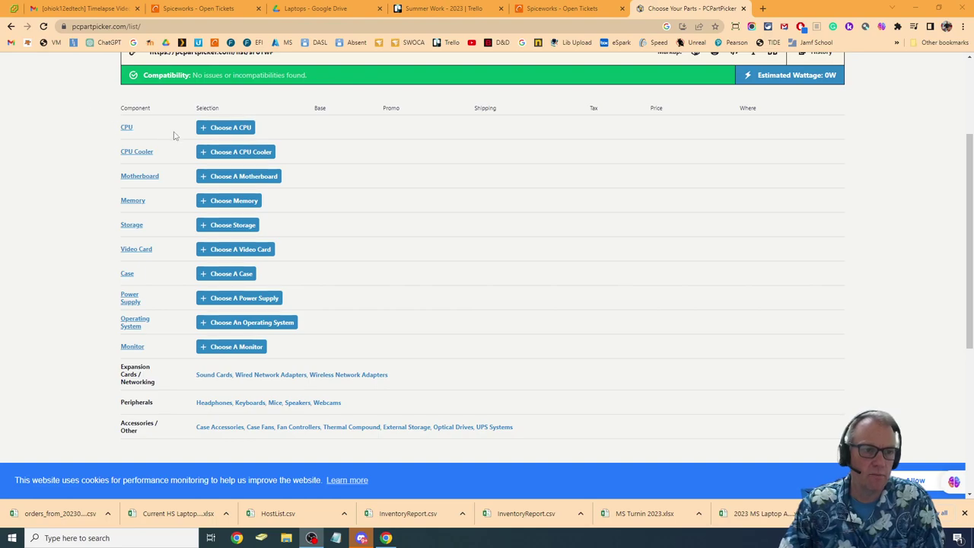
- In a new tab, search Google for 'passmark cpu' and open PassMark's CPU List page
left_click(763, 8)
left_click(615, 26)
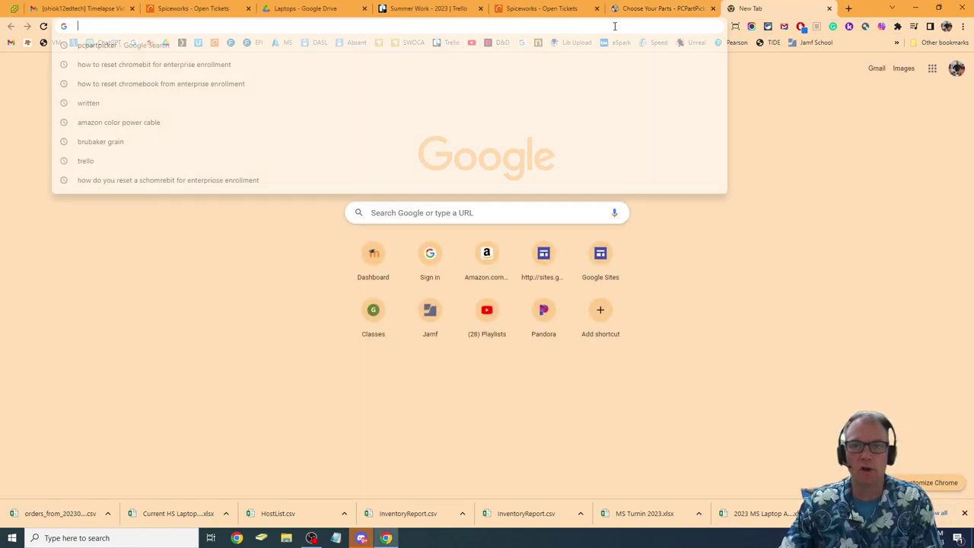
type("pa")
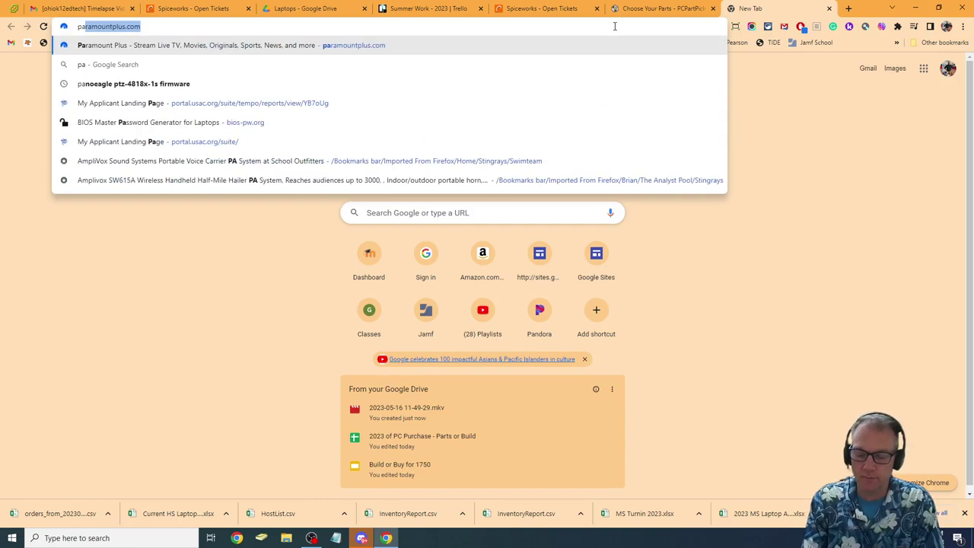
type("ssmark cpu")
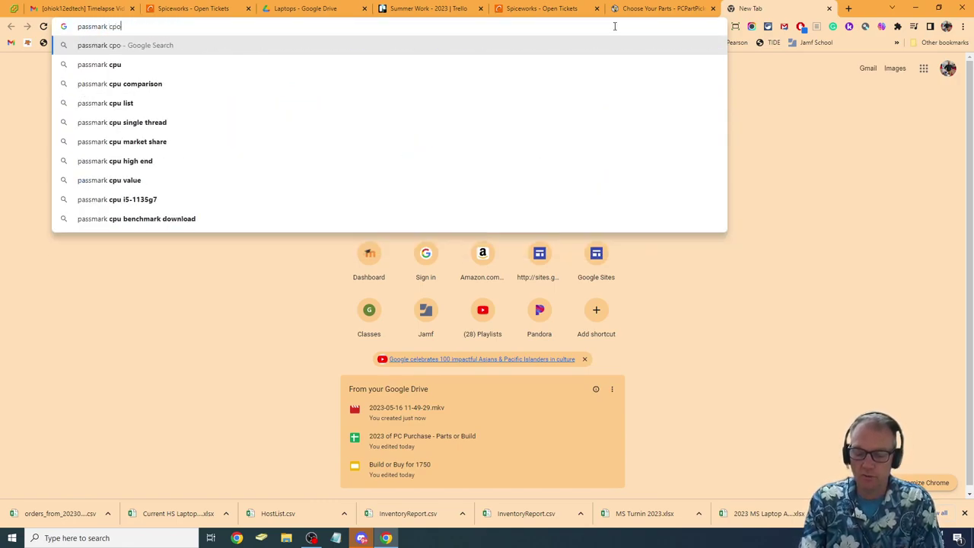
key("BackSpace")
key("BackSpace")
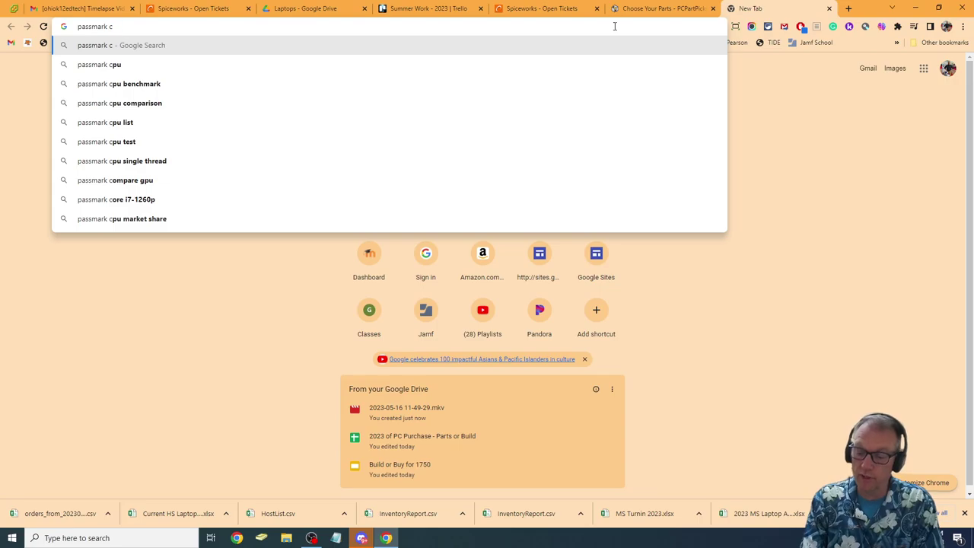
type("pu")
key("Return")
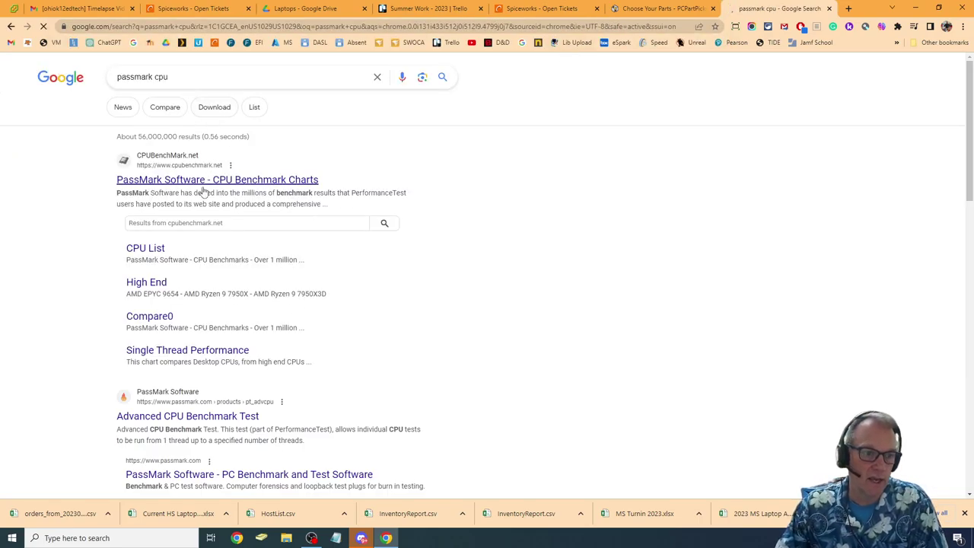
left_click(144, 248)
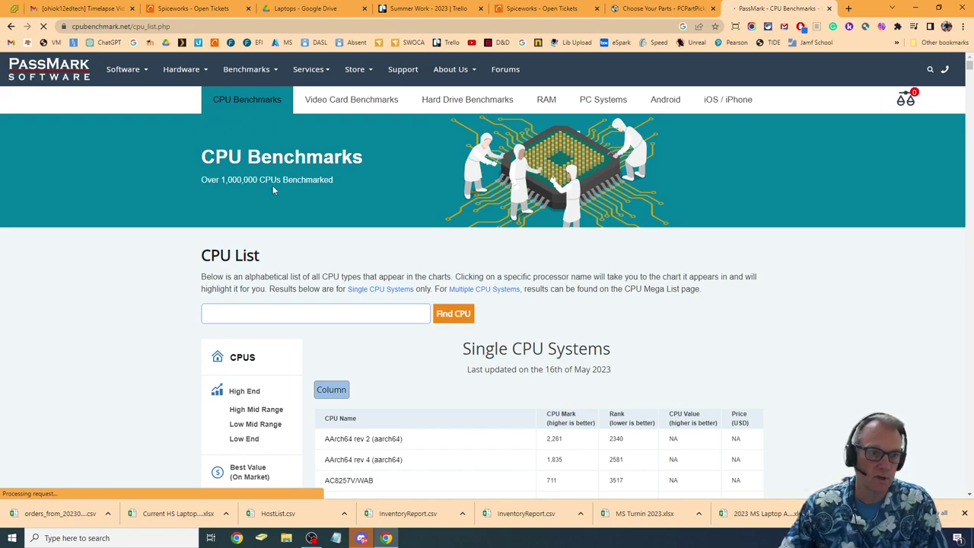
- Show PassMark's High End CPUs chart and scroll through the CPU Mark scores
left_click(245, 390)
scroll(683, 230, "down", 1)
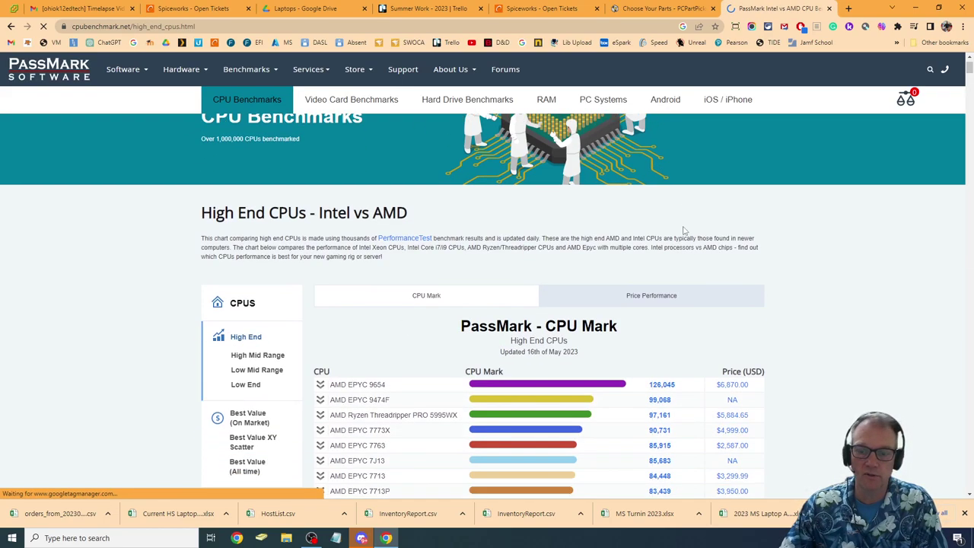
scroll(681, 229, "down", 3)
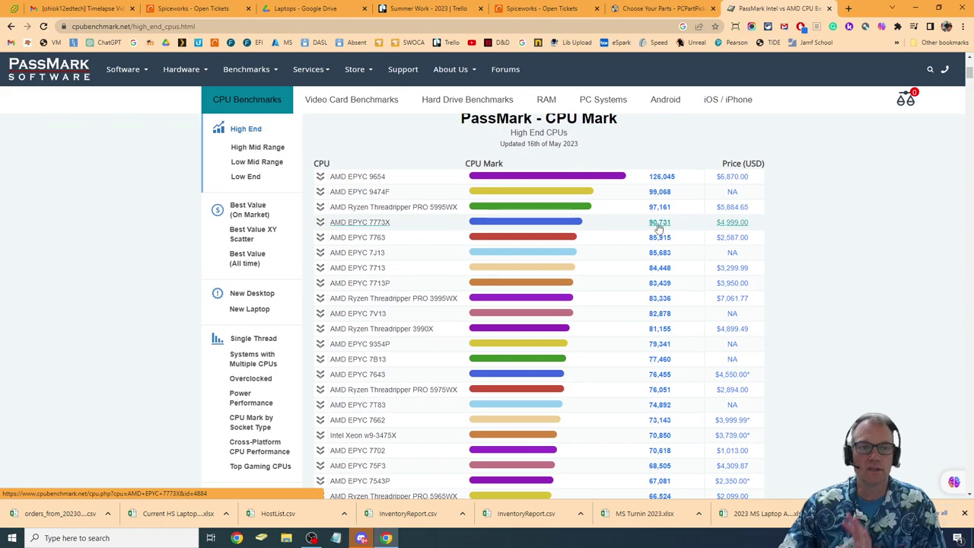
scroll(615, 216, "down", 10)
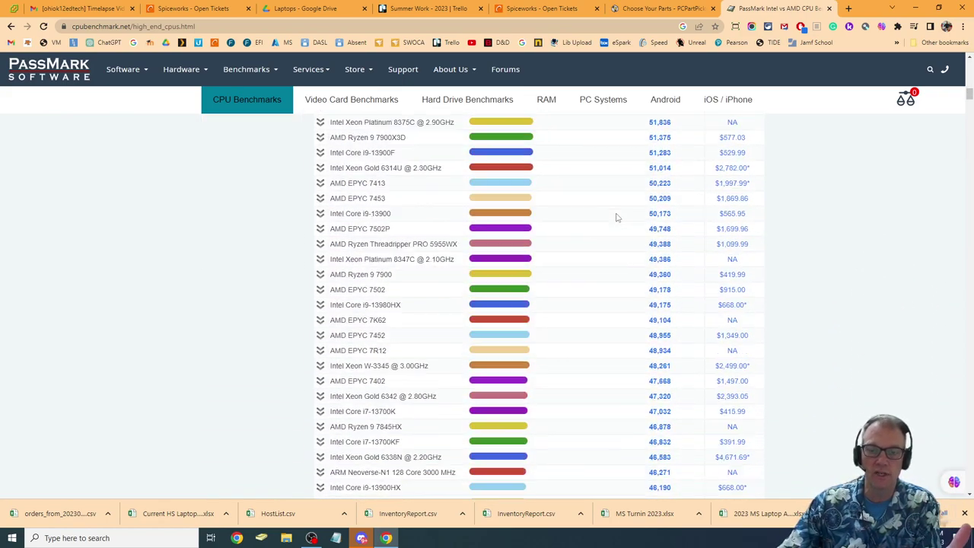
scroll(617, 218, "down", 8)
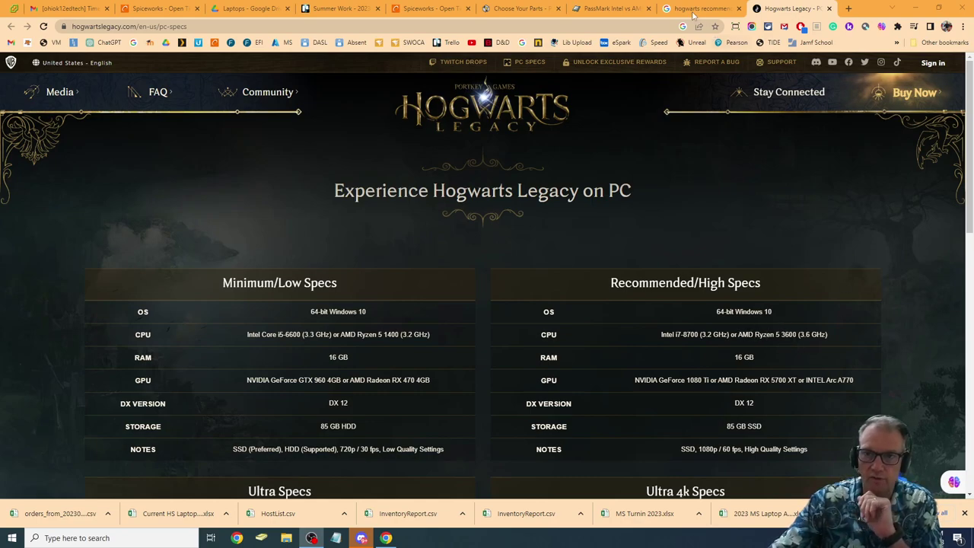
- Search the High End chart for '3600' and step through the matches, including the 13600 entries
left_click(590, 10)
key("ctrl+f")
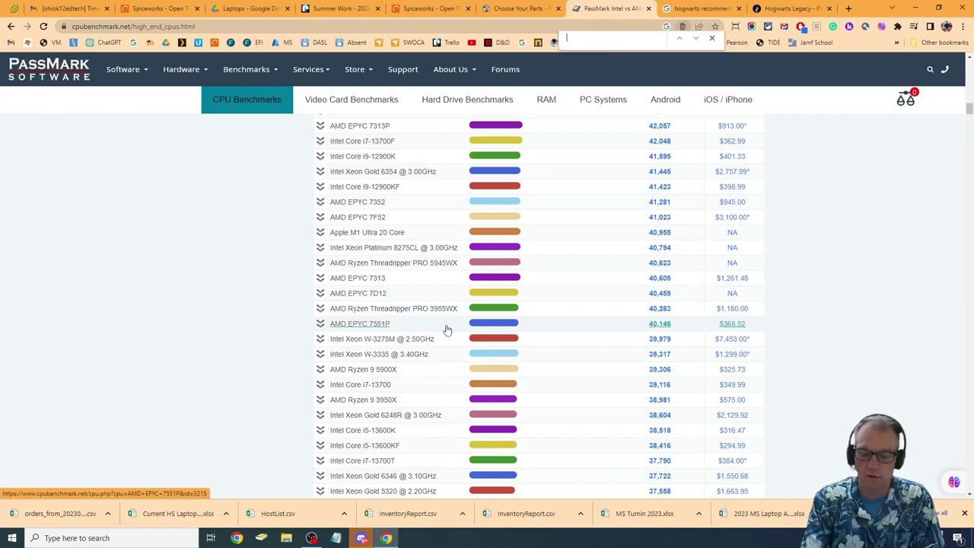
type("6")
key("BackSpace")
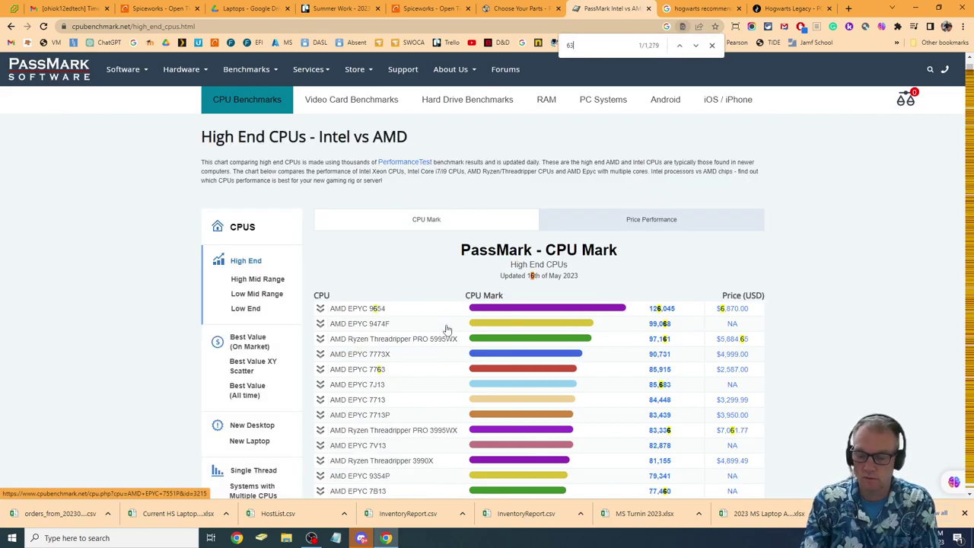
type("3600")
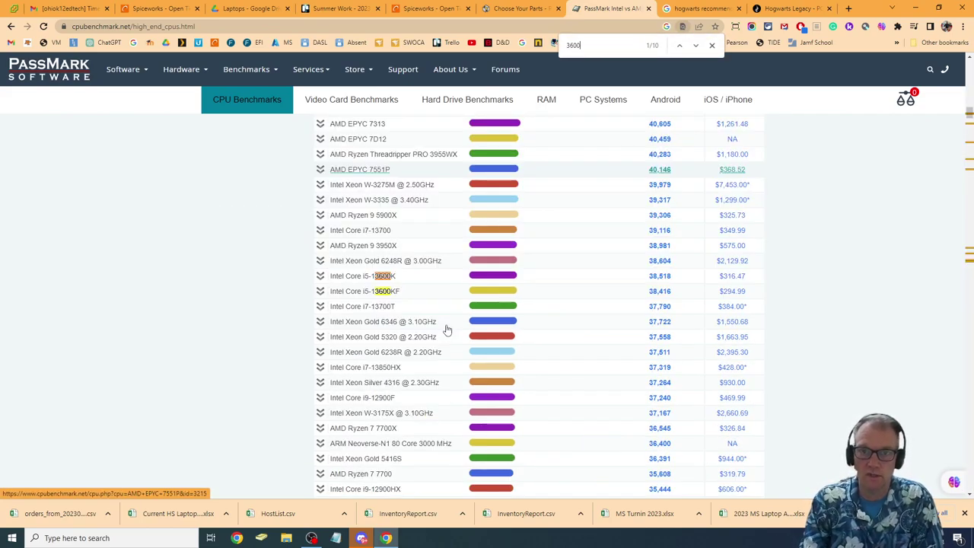
left_click(696, 45)
left_click(696, 45)
left_click(697, 46)
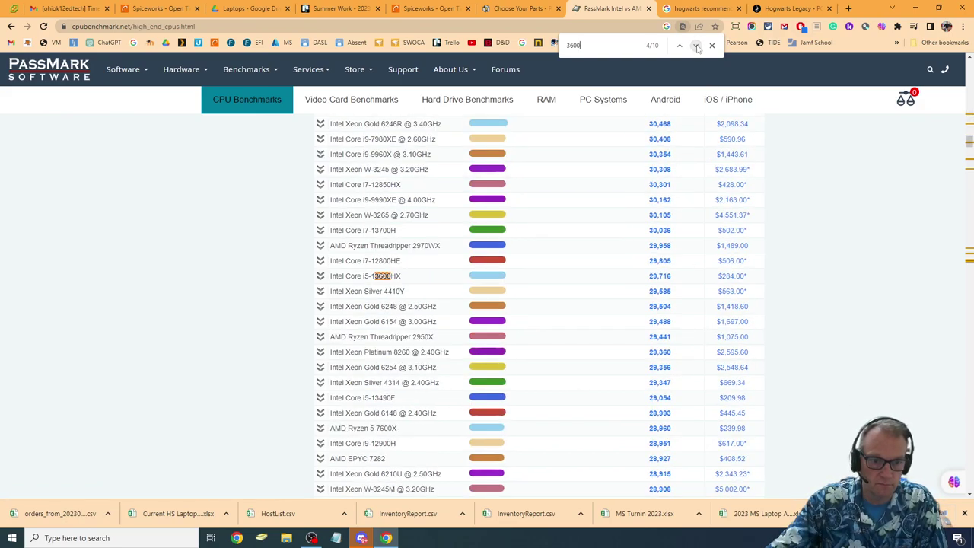
left_click(696, 45)
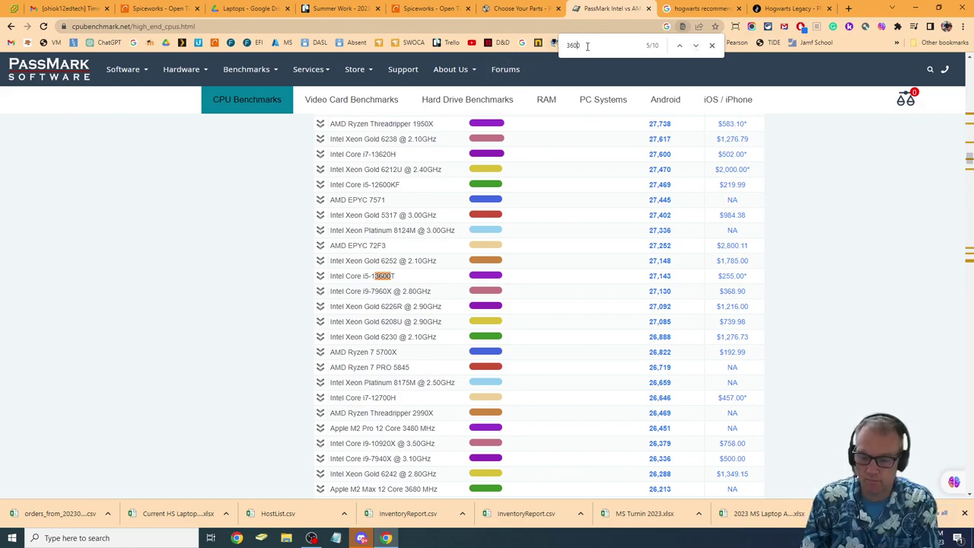
- Narrow the search to '5 3600' to find the Ryzen 5 3600X and 3600 (17,795 at $89.99)
type("6")
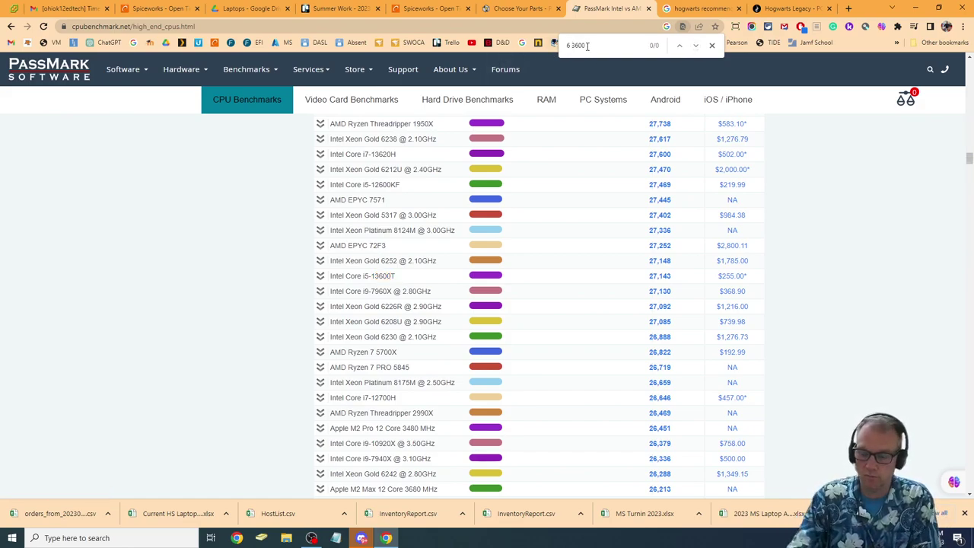
key("BackSpace")
type("5")
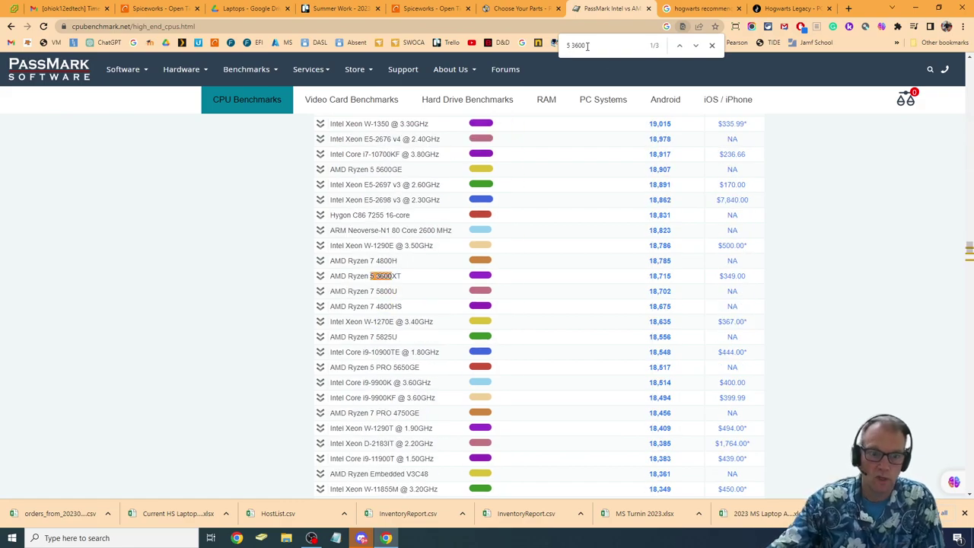
left_click(696, 46)
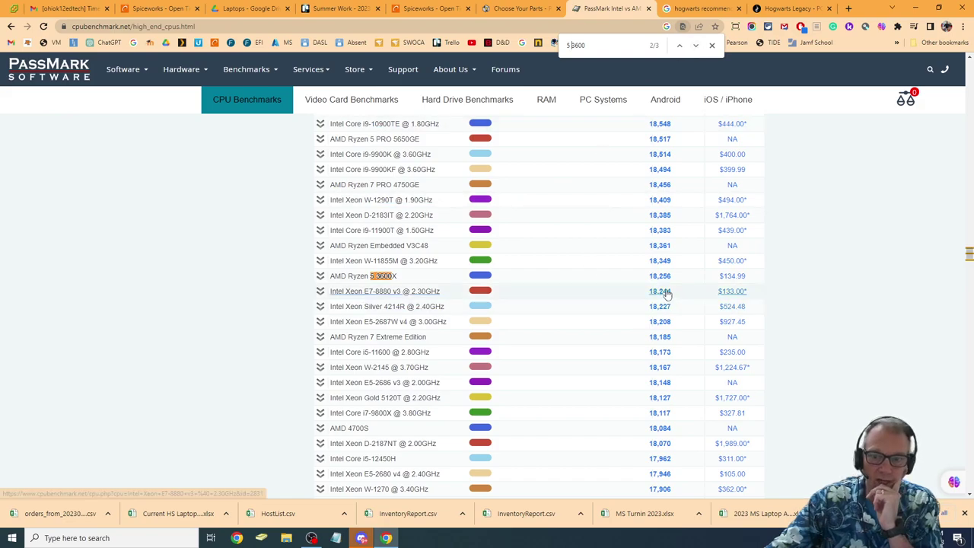
left_click(695, 46)
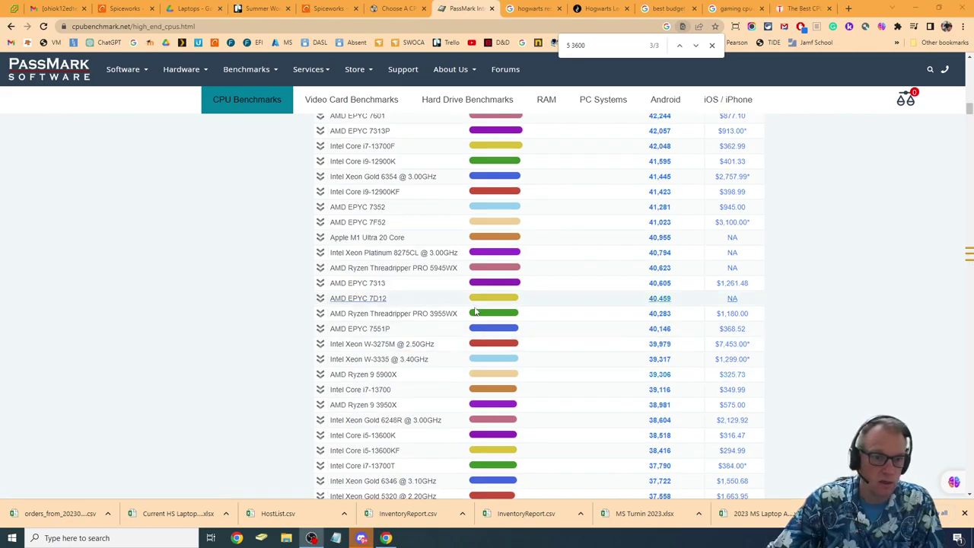
scroll(475, 311, "up", 1)
left_click_drag(968, 112, 968, 62)
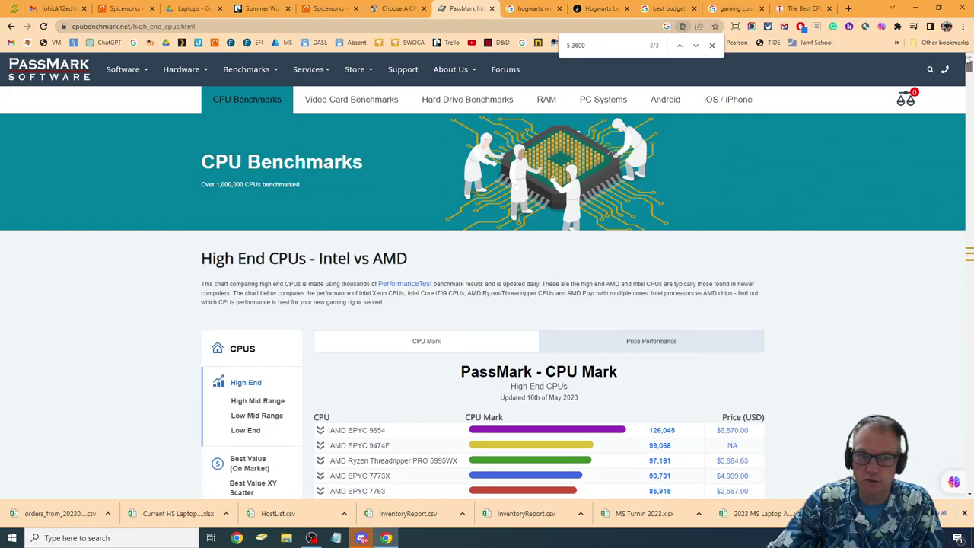
scroll(251, 427, "down", 2)
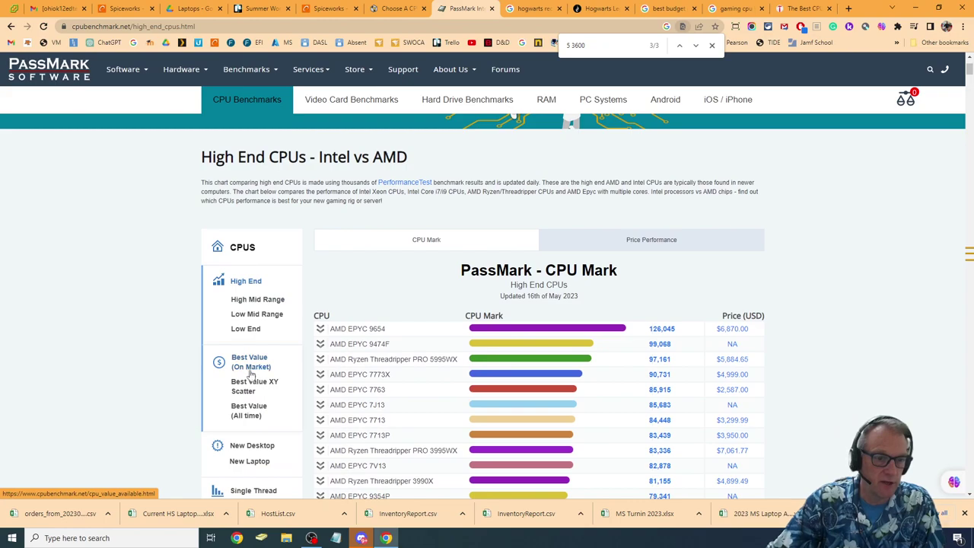
- Open the Best Value (On Market) Price Performance chart, led by Ryzen 5 5500 at 220.7
left_click(251, 365)
scroll(728, 463, "down", 3)
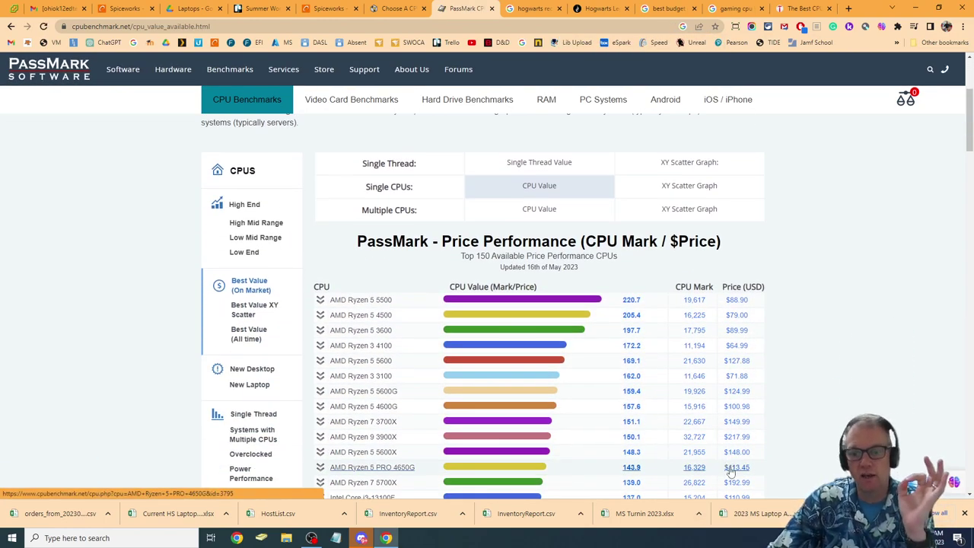
scroll(799, 411, "down", 1)
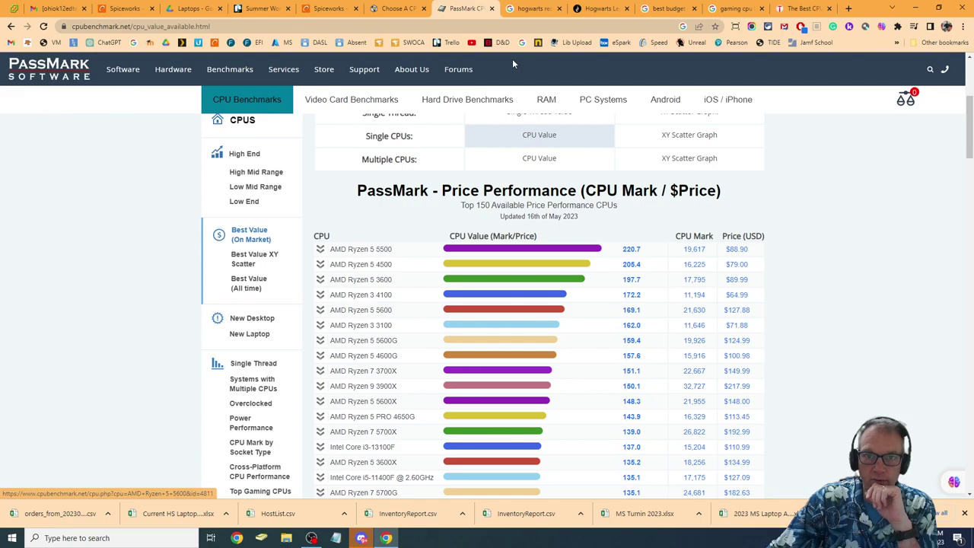
- Filter PCPartPicker's CPU list to '3900' and add the $299.99 Ryzen 9 3900X
left_click(398, 8)
double_click(855, 198)
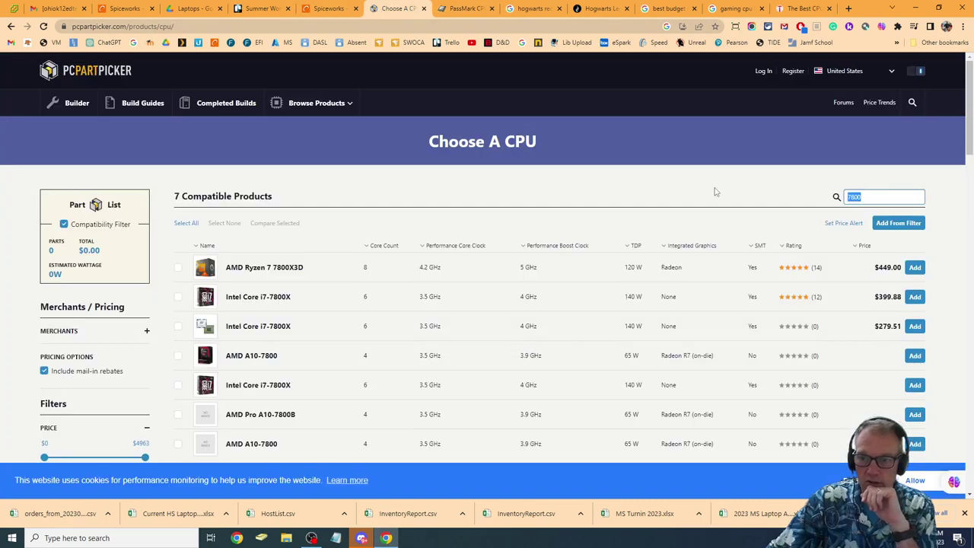
type("3900")
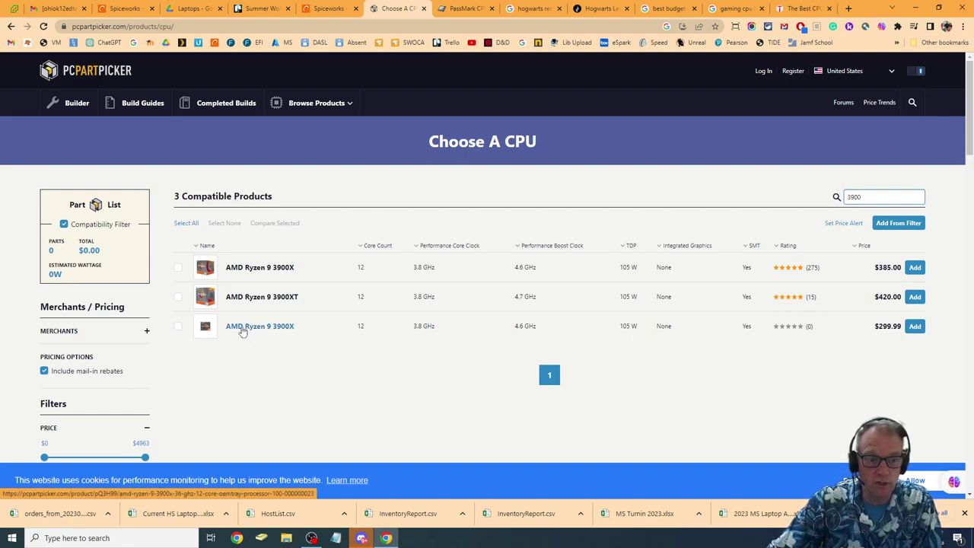
mouse_move(209, 335)
mouse_move(207, 272)
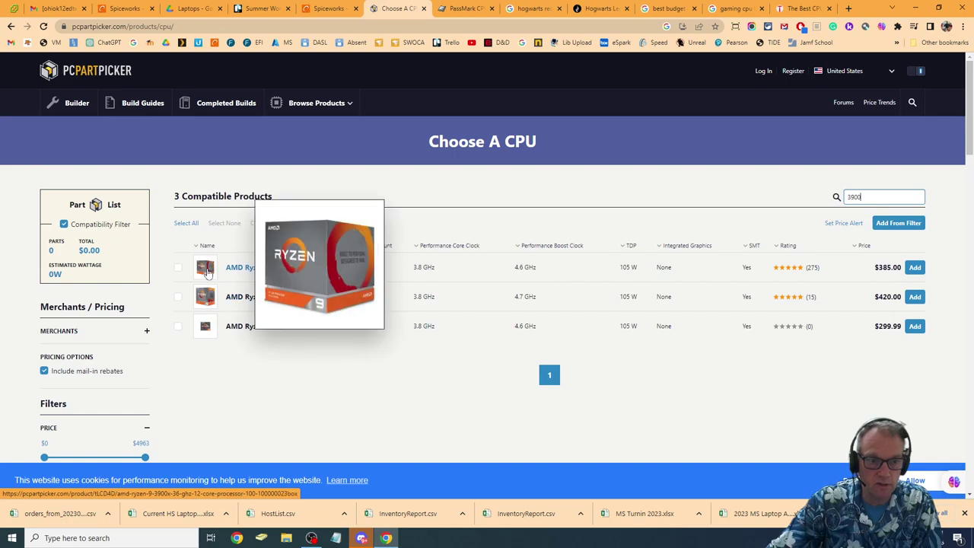
left_click(914, 327)
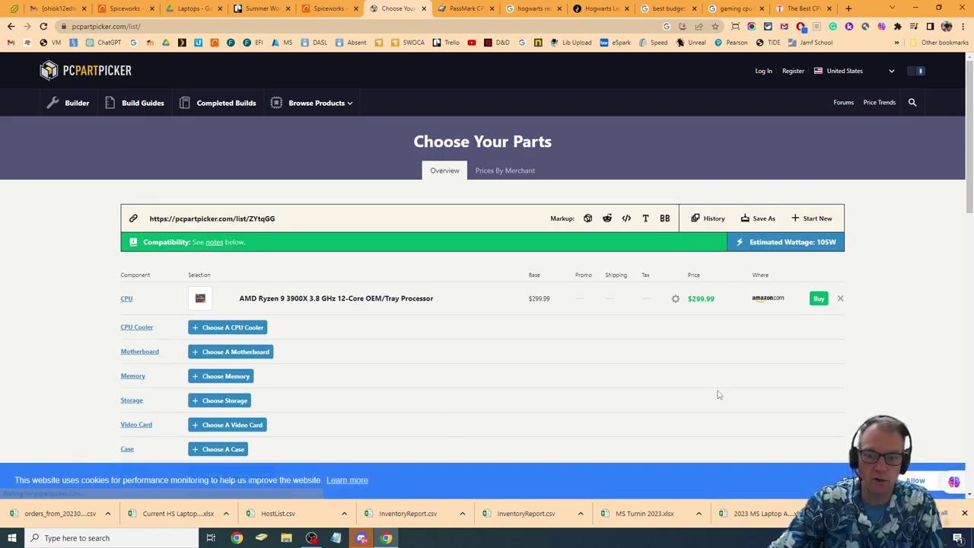
- Browse motherboards filtered to ASRock, Asus, Gigabyte, MSI and NZXT
scroll(555, 340, "down", 1)
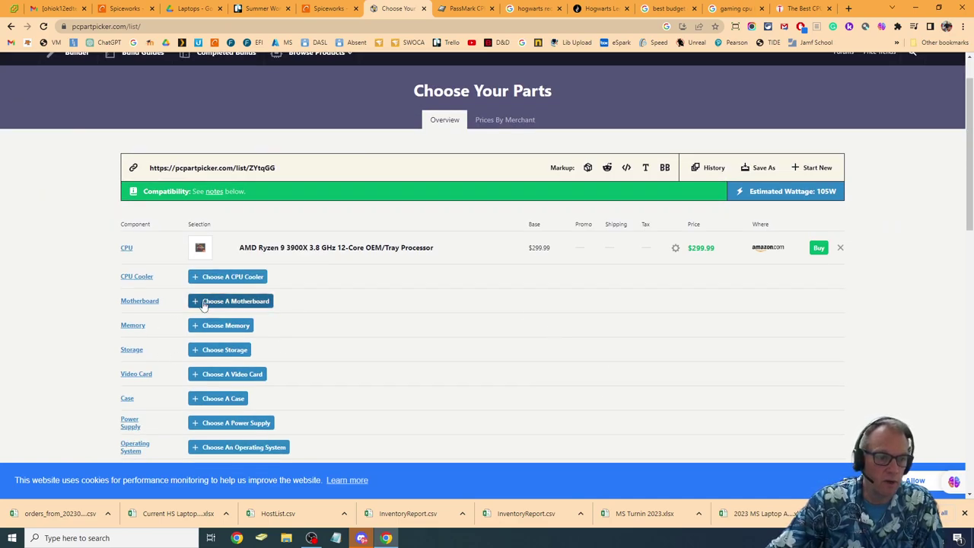
left_click(224, 309)
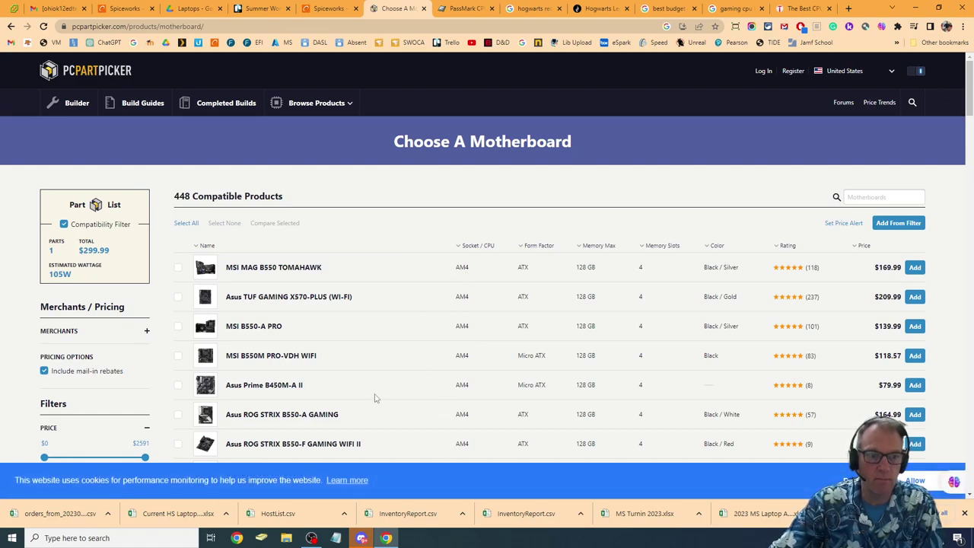
scroll(64, 347, "down", 3)
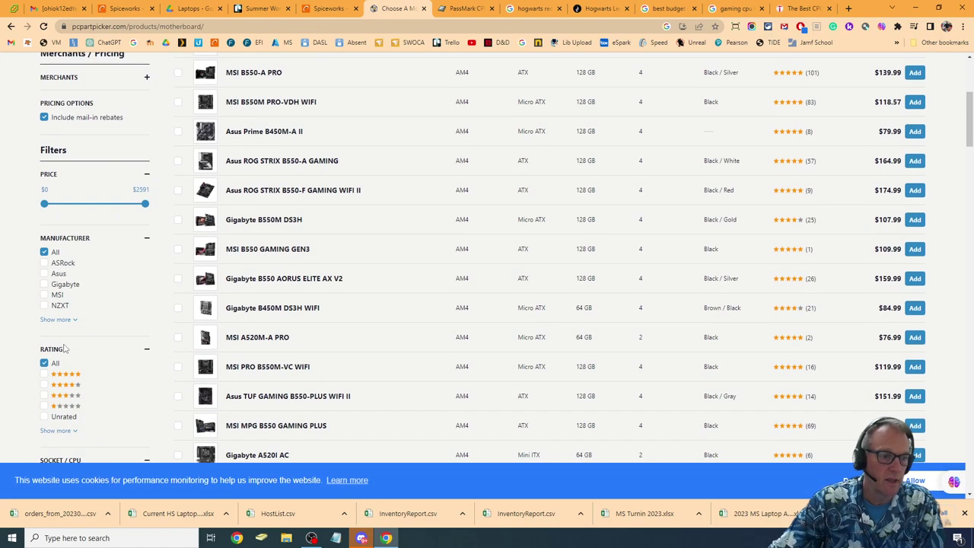
left_click(44, 264)
left_click(45, 273)
left_click(44, 284)
left_click(44, 294)
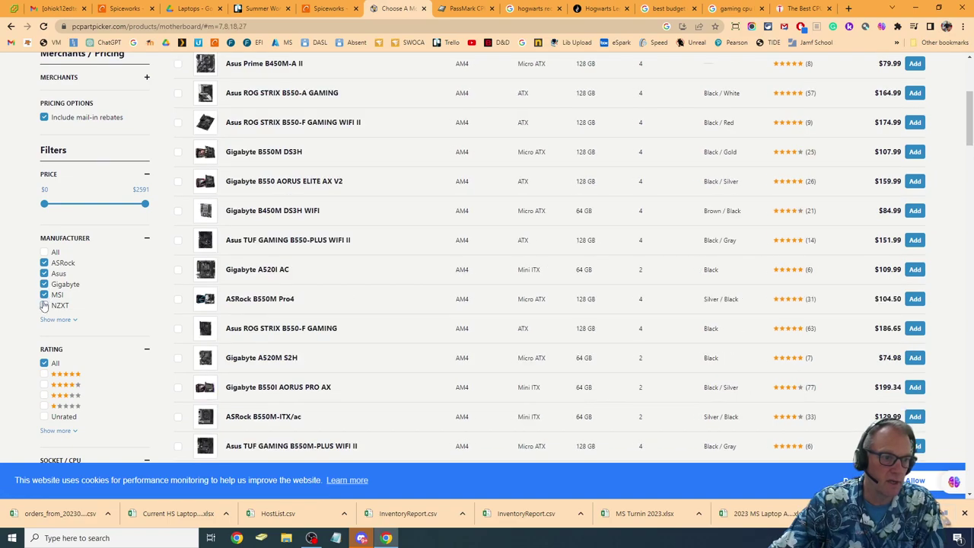
left_click(45, 306)
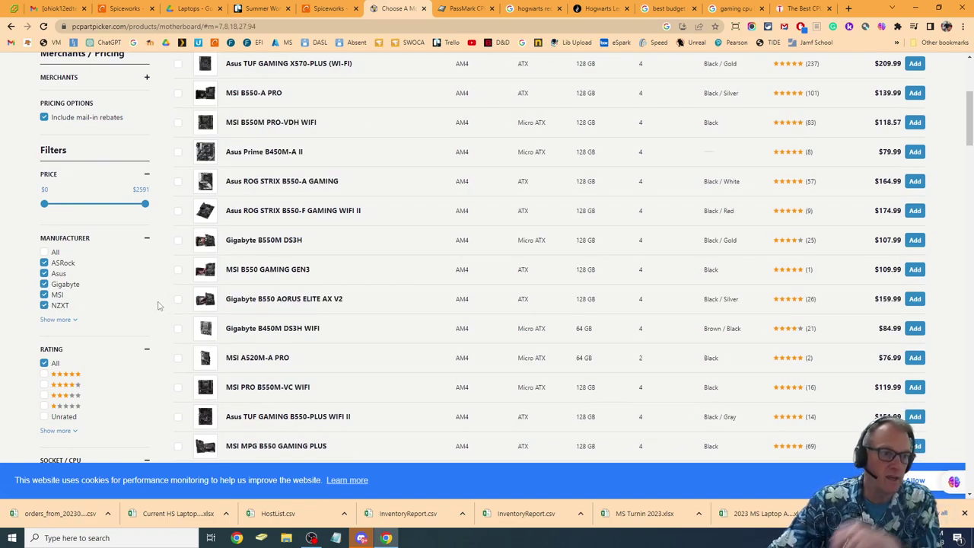
- Limit the boards to ATX with Wi-Fi 5, 6 or 6E, sorted cheapest first
scroll(157, 305, "down", 3)
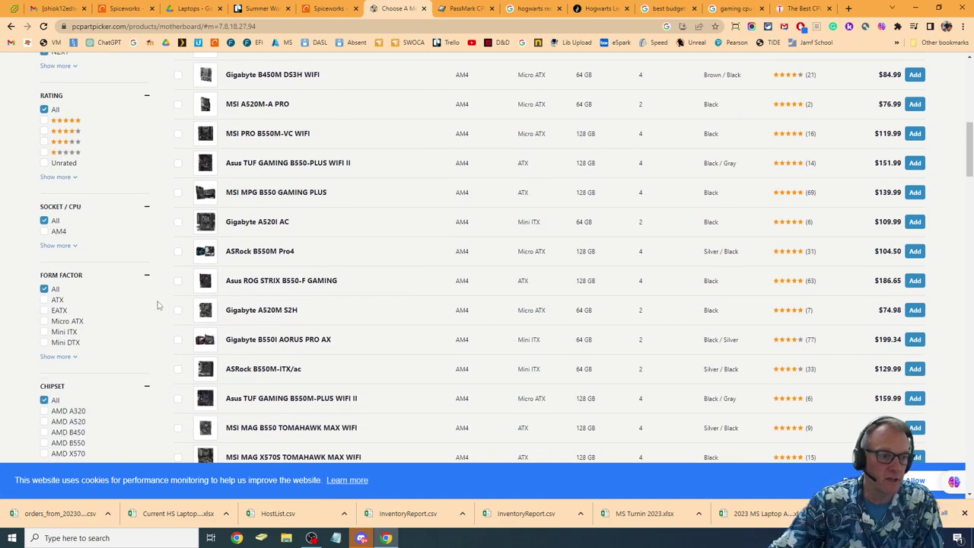
left_click(44, 300)
scroll(139, 333, "down", 7)
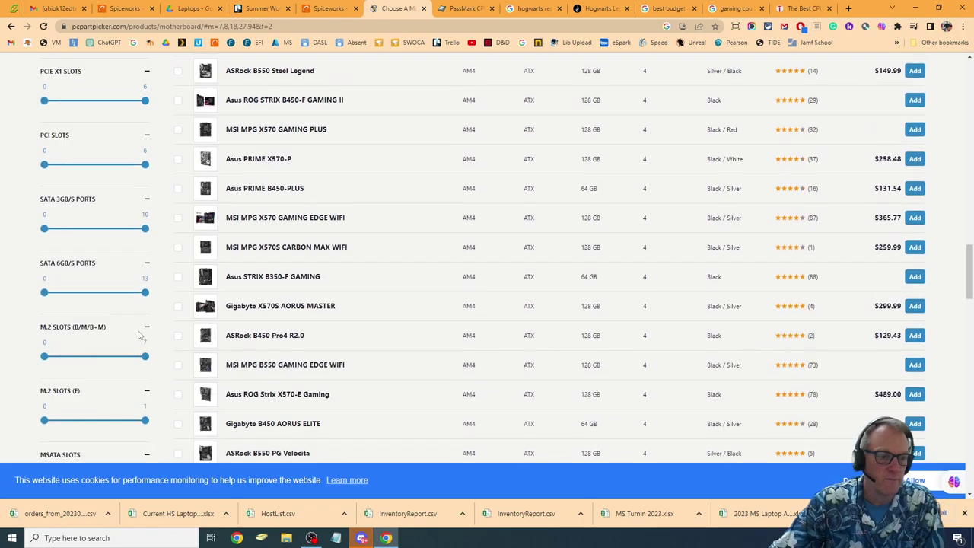
scroll(139, 333, "down", 10)
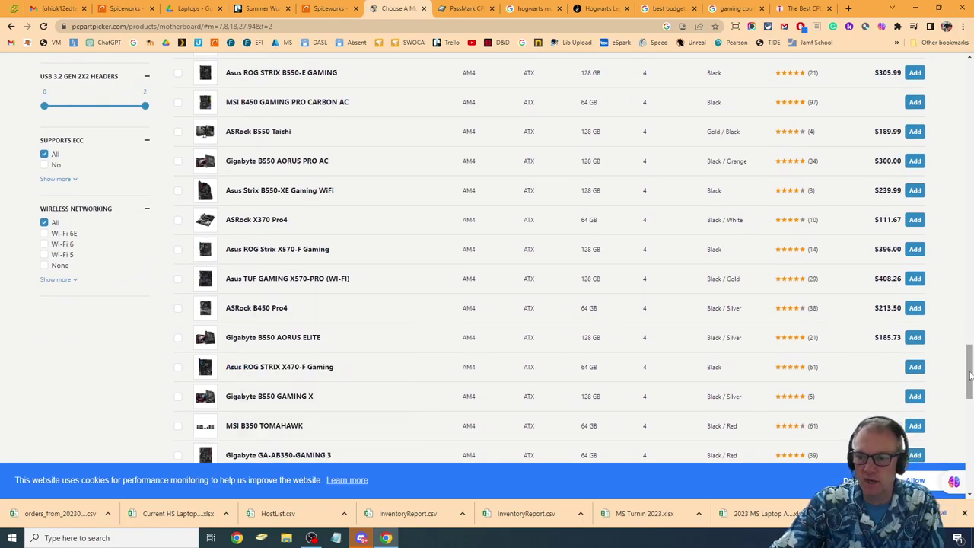
mouse_move(970, 376)
left_mouse_down()
mouse_move(970, 441)
mouse_move(968, 373)
left_mouse_up()
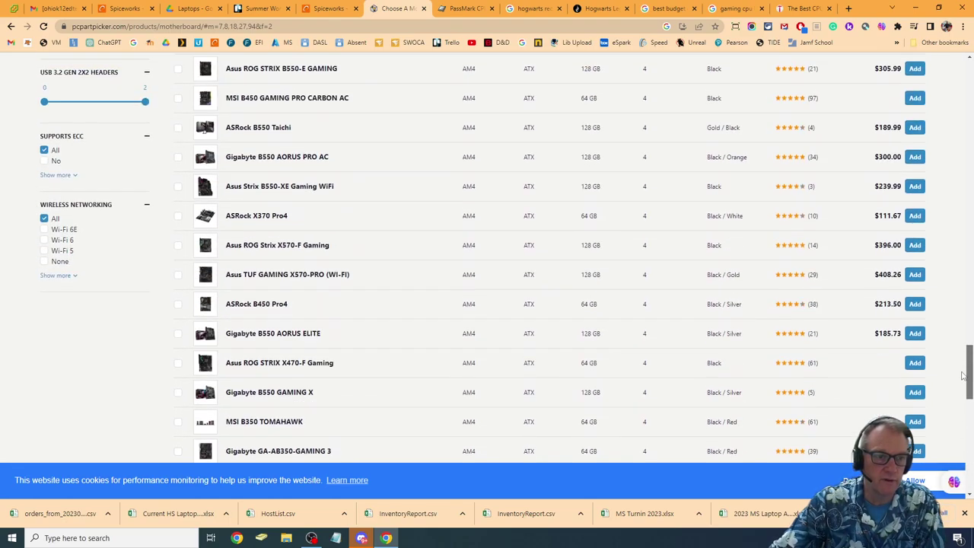
left_click(45, 251)
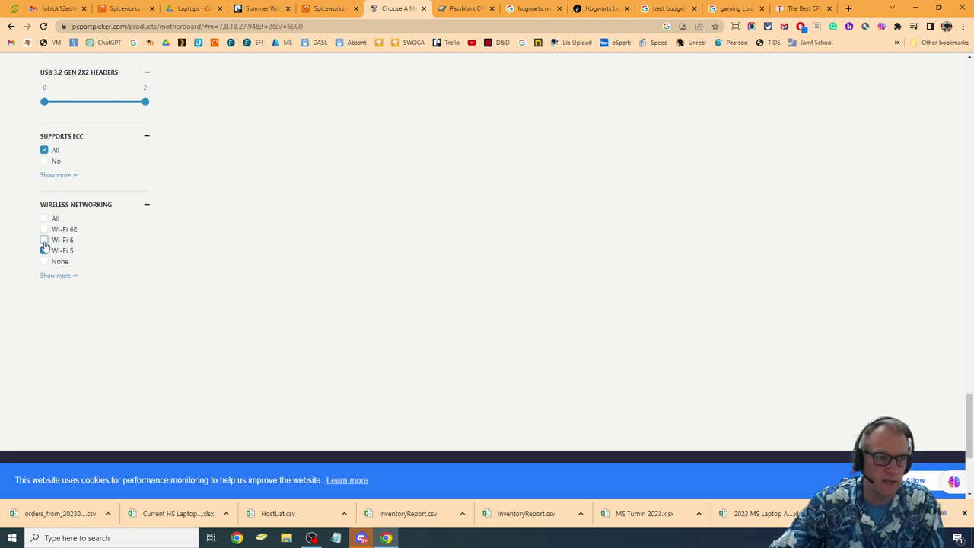
left_click(44, 240)
left_click(44, 229)
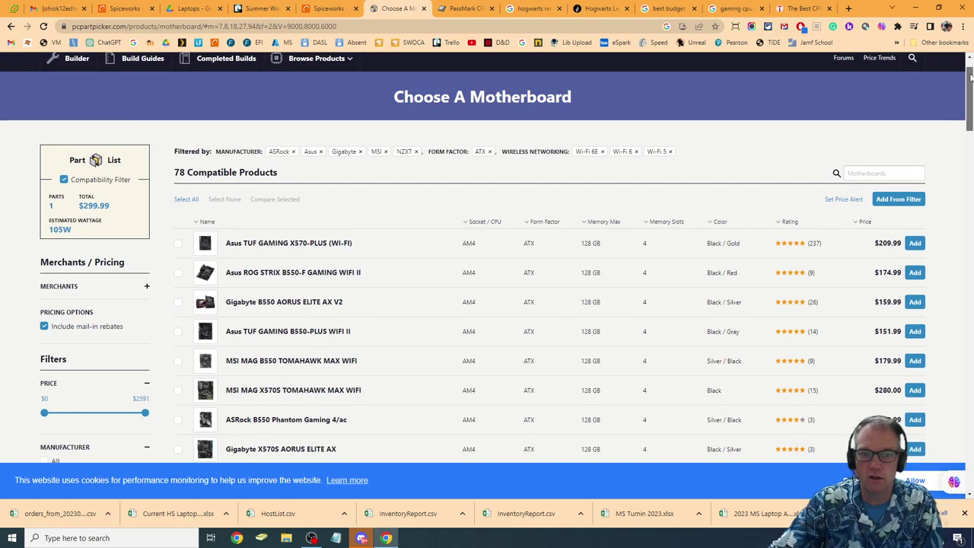
scroll(970, 76, "up", 1)
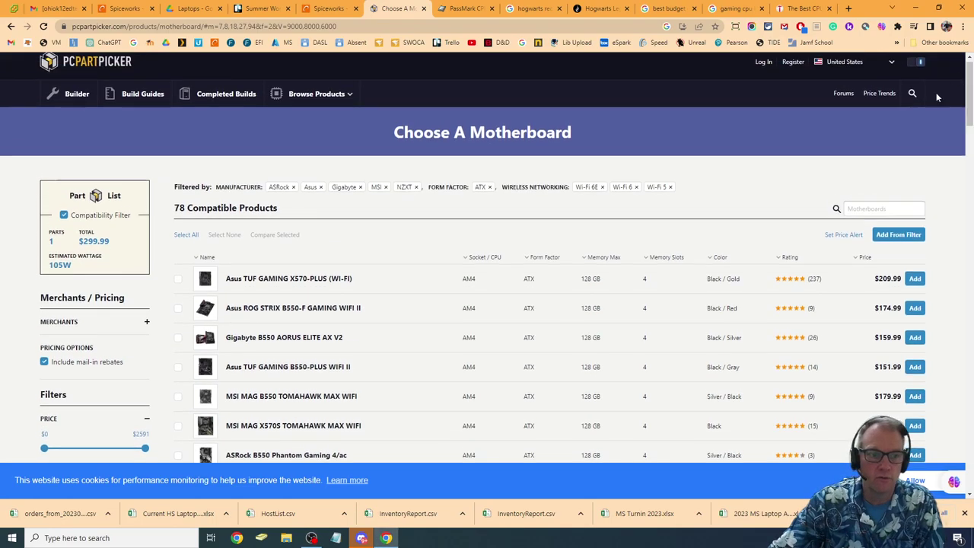
left_click(865, 259)
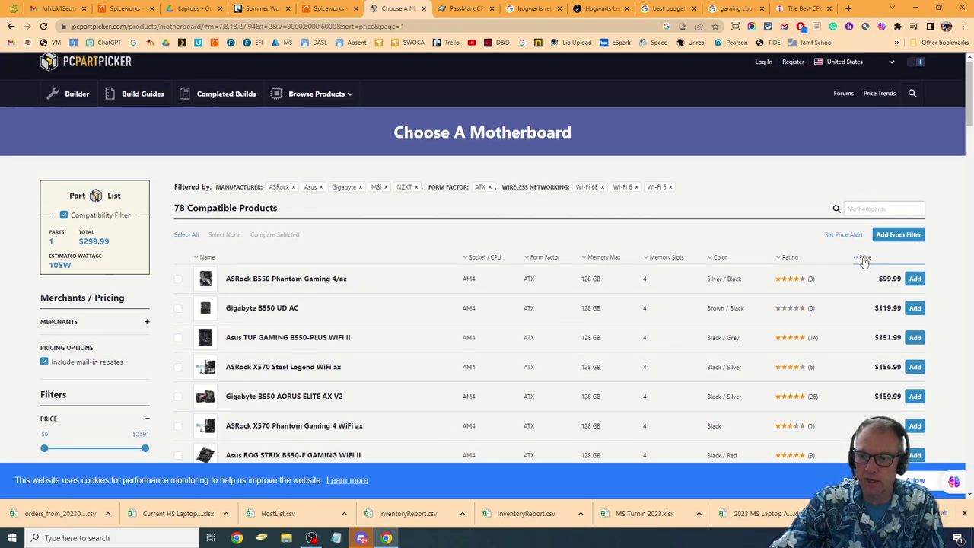
- Inspect the Gigabyte B550 UD AC product page and add the $119.99 board
left_click(206, 313)
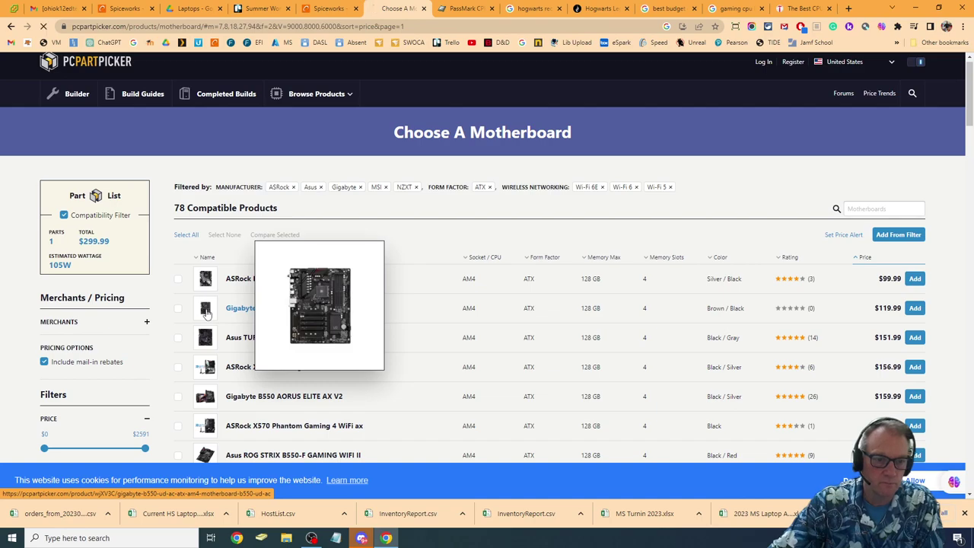
left_click(592, 248)
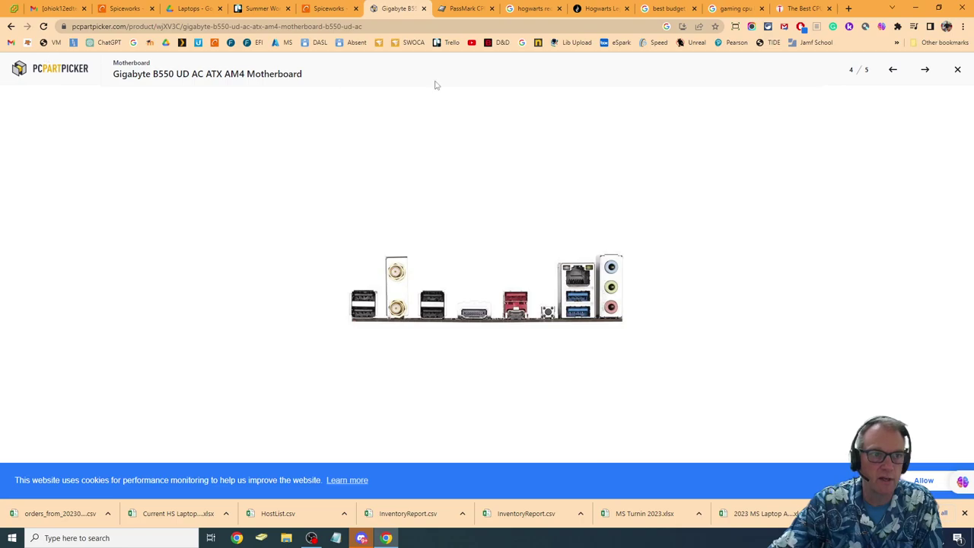
left_click(11, 26)
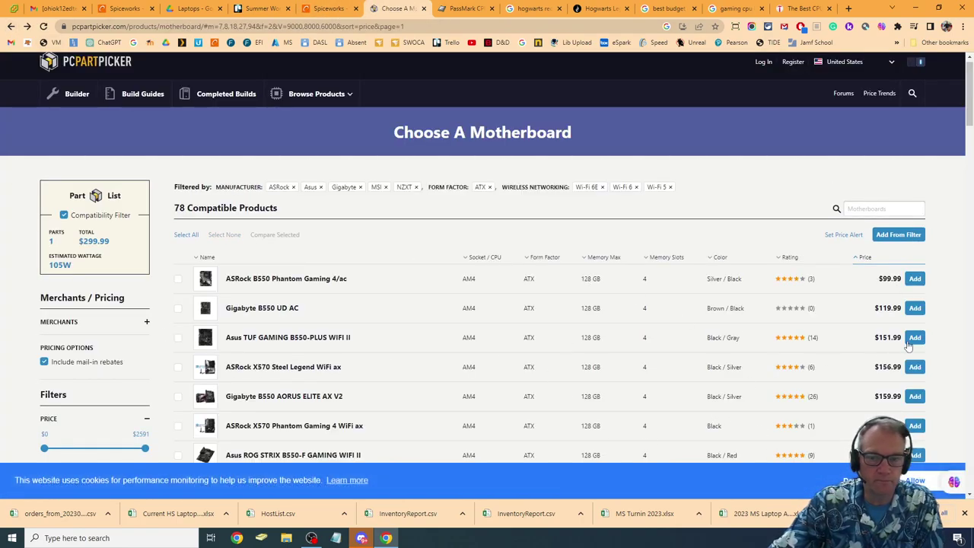
left_click(915, 307)
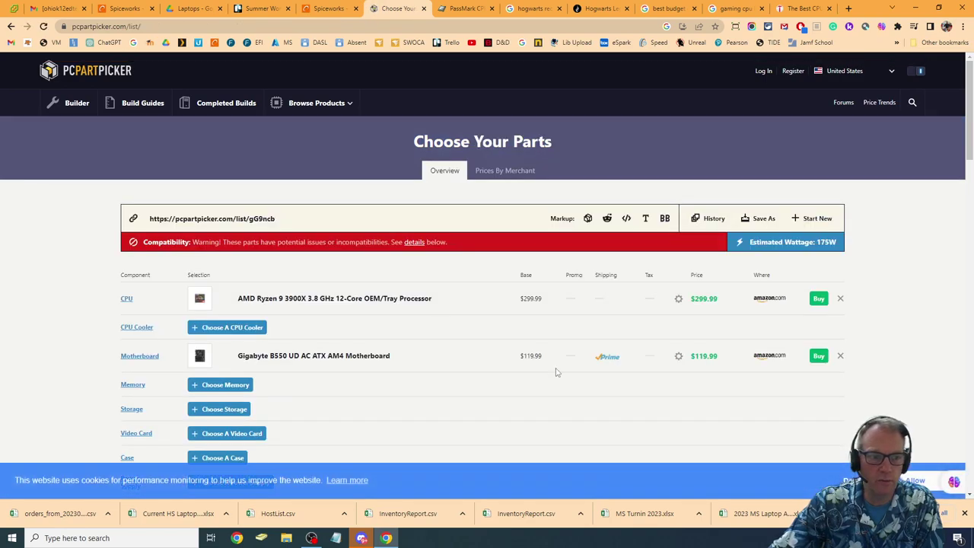
- Review the compatibility warning details below the part list
left_click(417, 242)
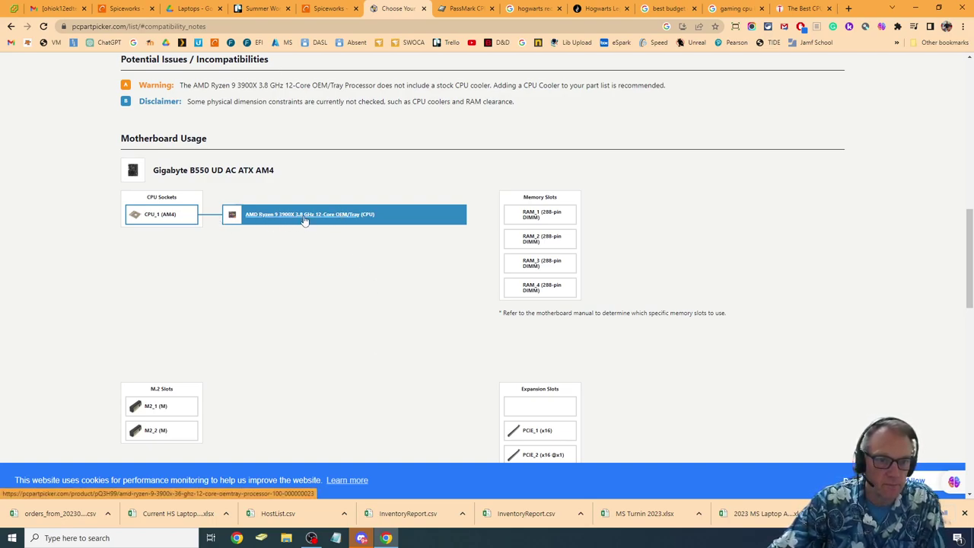
scroll(347, 345, "down", 4)
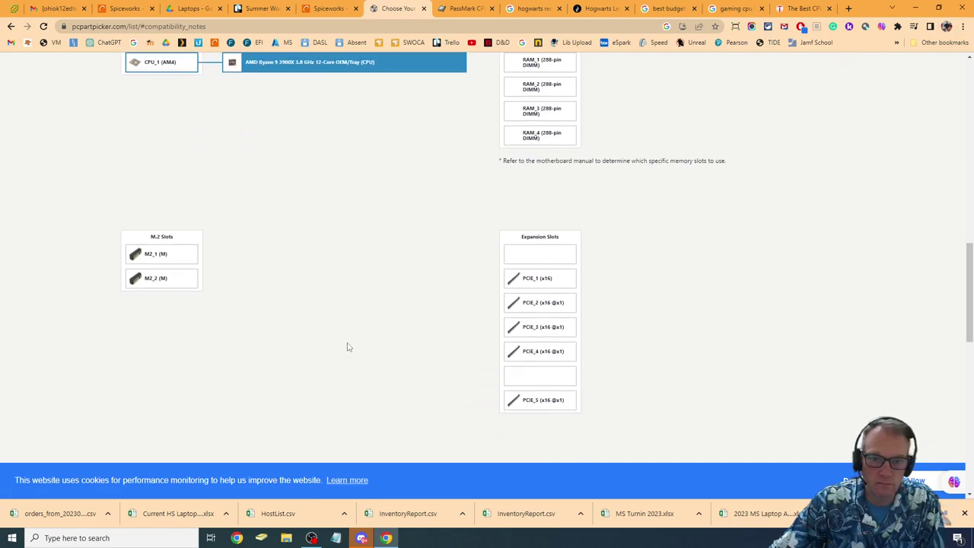
scroll(347, 347, "down", 4)
scroll(348, 347, "up", 6)
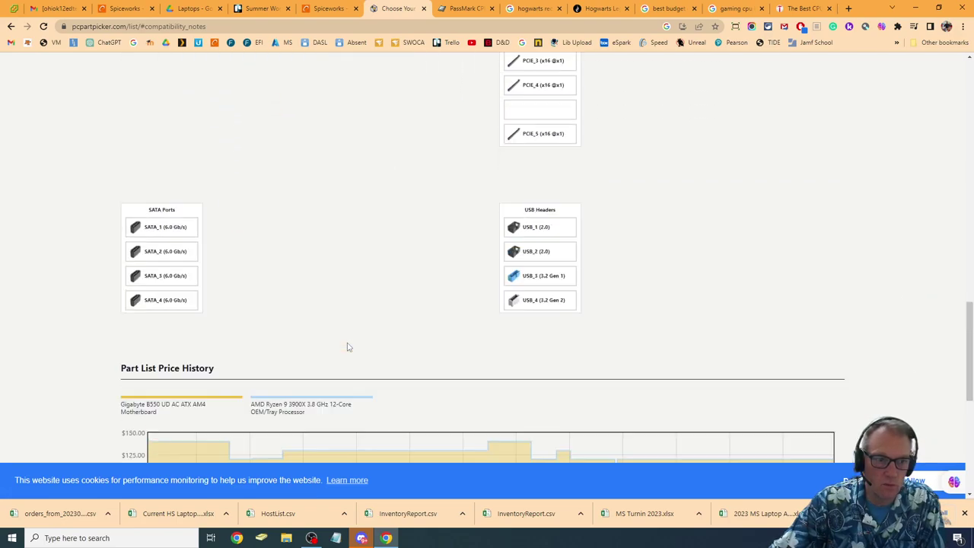
scroll(348, 347, "up", 3)
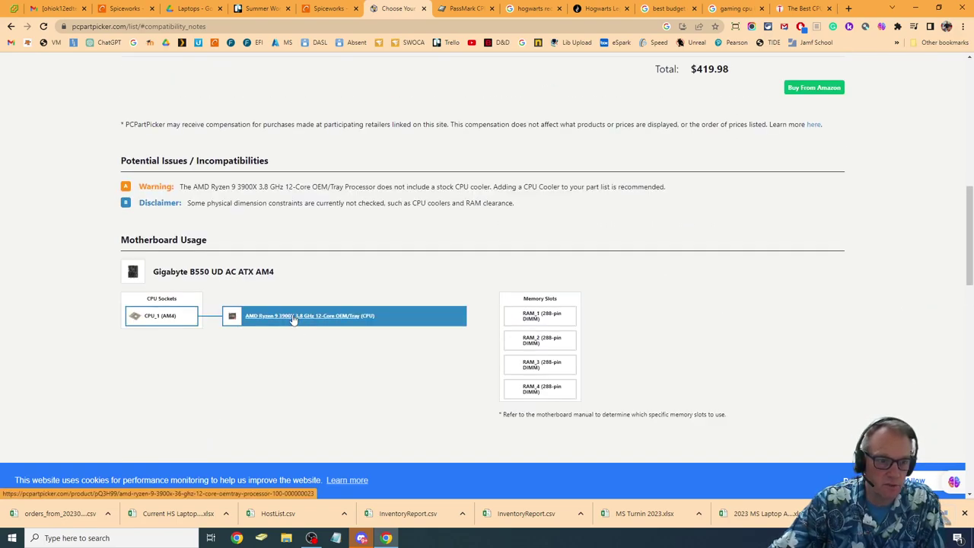
- Confirm on the Ryzen 9 3900X page that it lacks a stock cooler, then recheck the $419.98 list
left_click(295, 320)
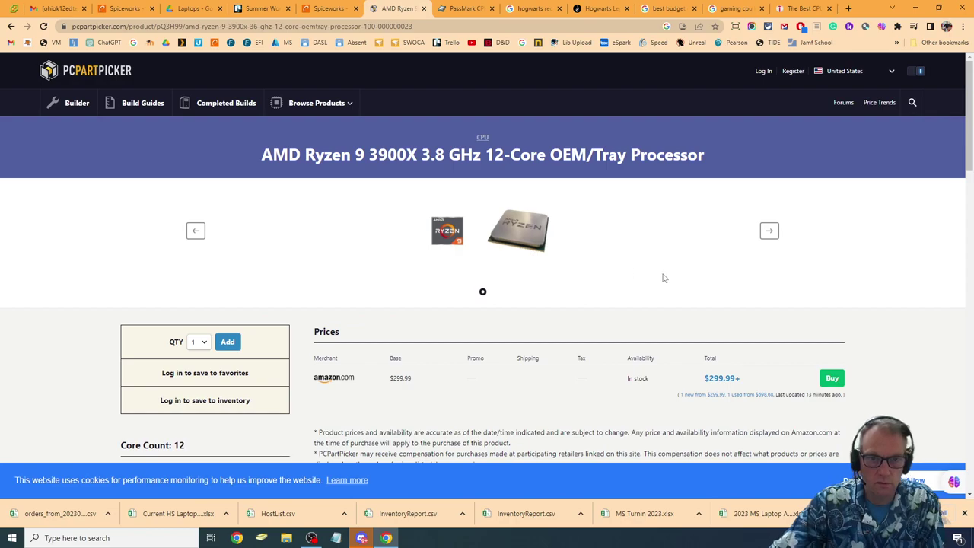
scroll(663, 278, "down", 3)
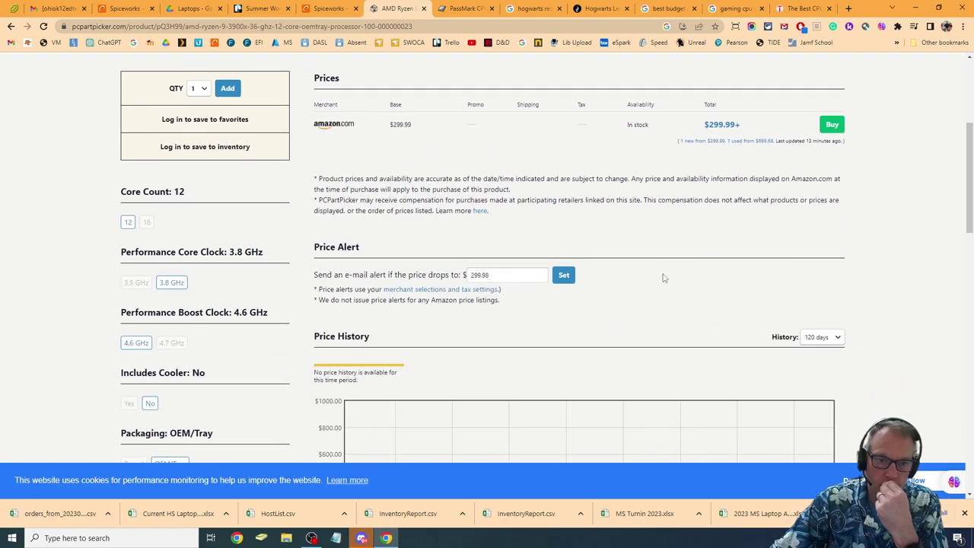
scroll(663, 278, "up", 3)
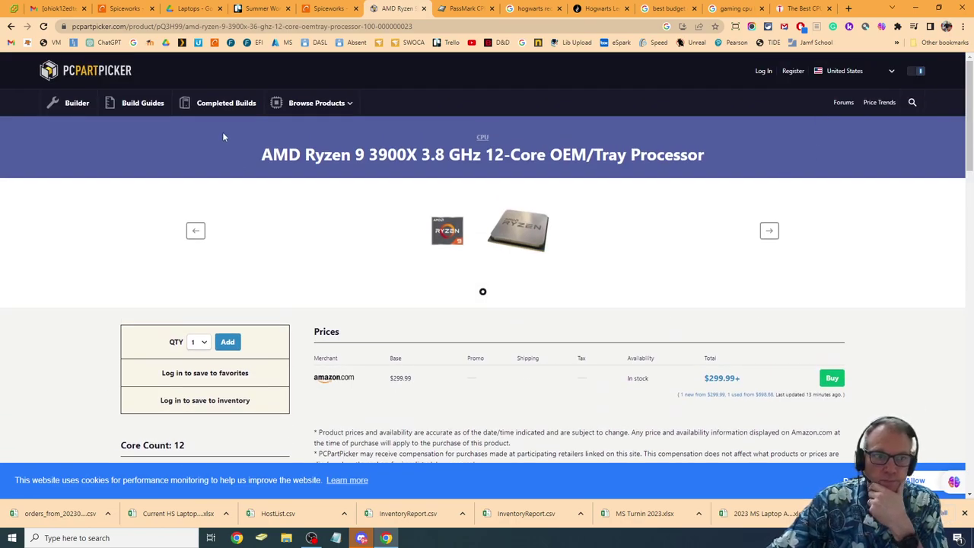
left_click(11, 26)
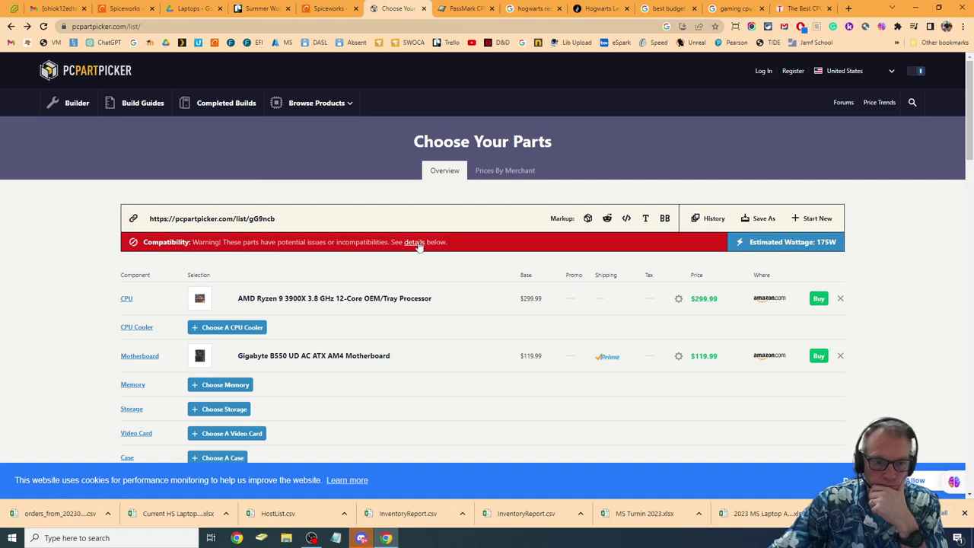
scroll(456, 400, "down", 5)
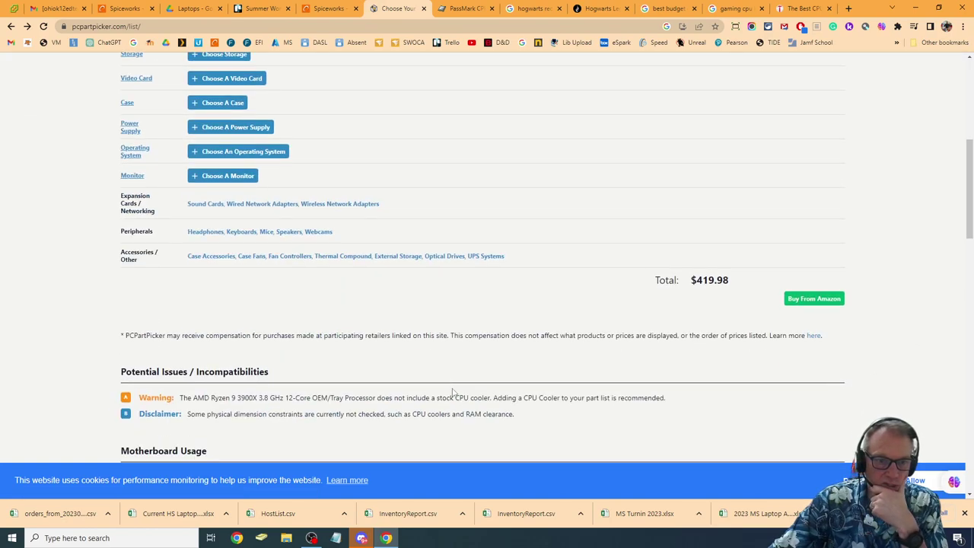
scroll(453, 393, "down", 3)
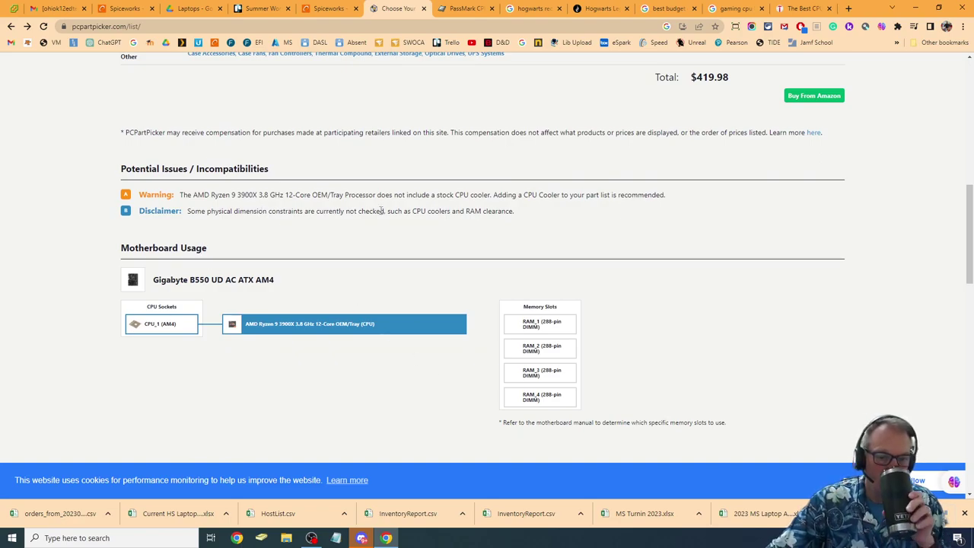
scroll(378, 263, "up", 6)
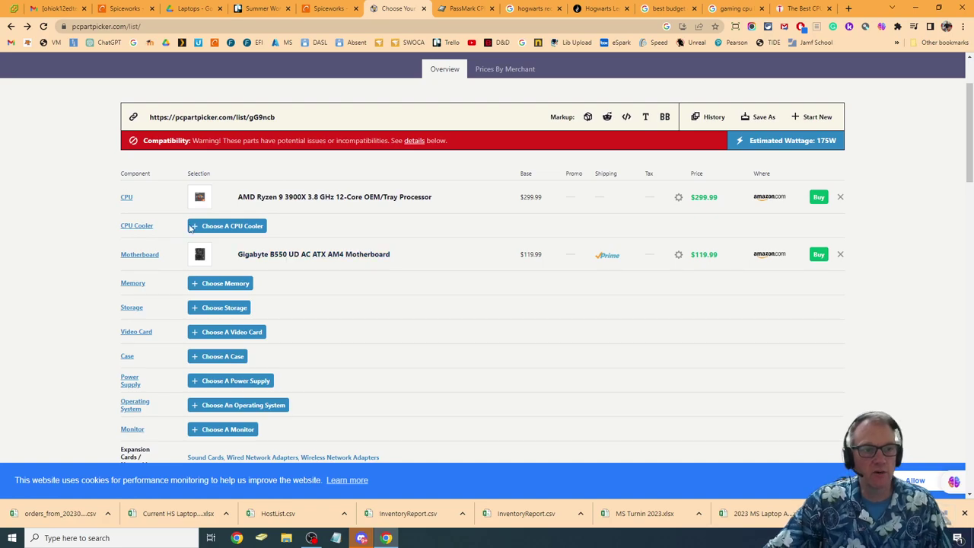
- Add the Cooler Master MASTERLIQUID ML240L RGB V2 cooler to the build
left_click(204, 226)
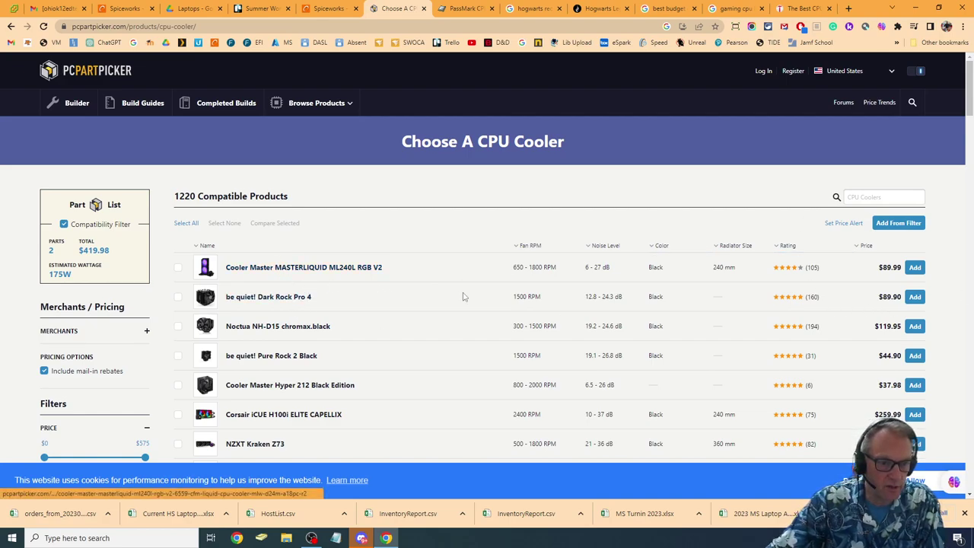
left_click(915, 268)
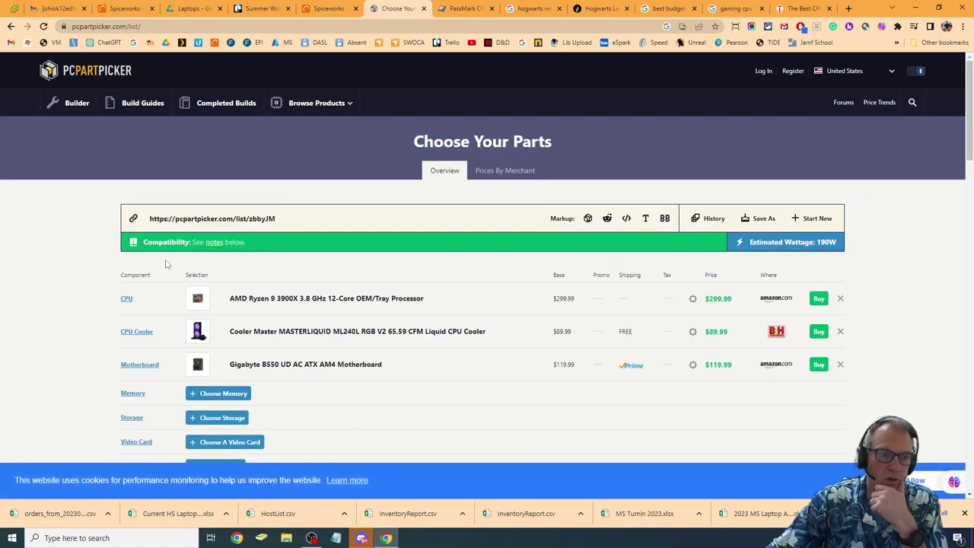
scroll(538, 412, "down", 3)
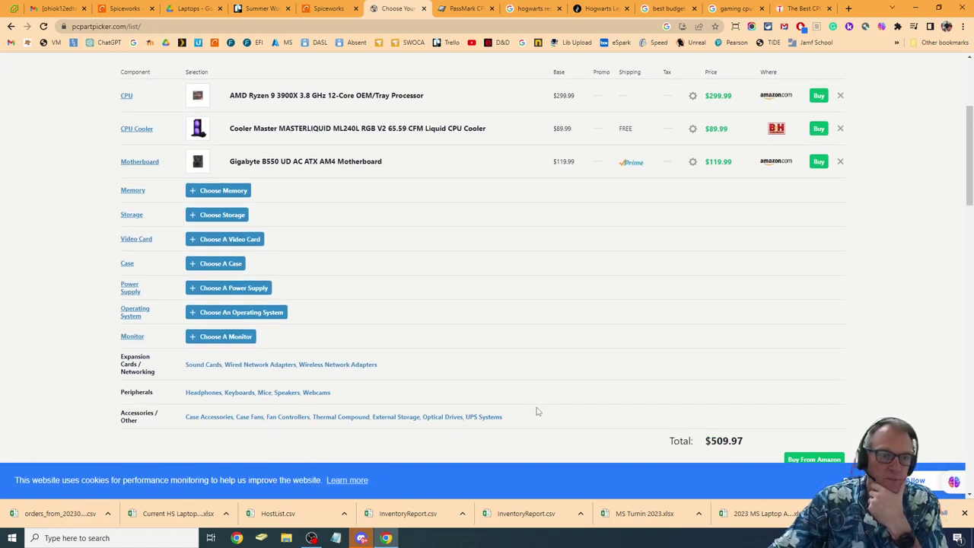
- Add the Corsair Vengeance LPX 32 GB memory kit, bringing the total to $579.95
left_click(226, 190)
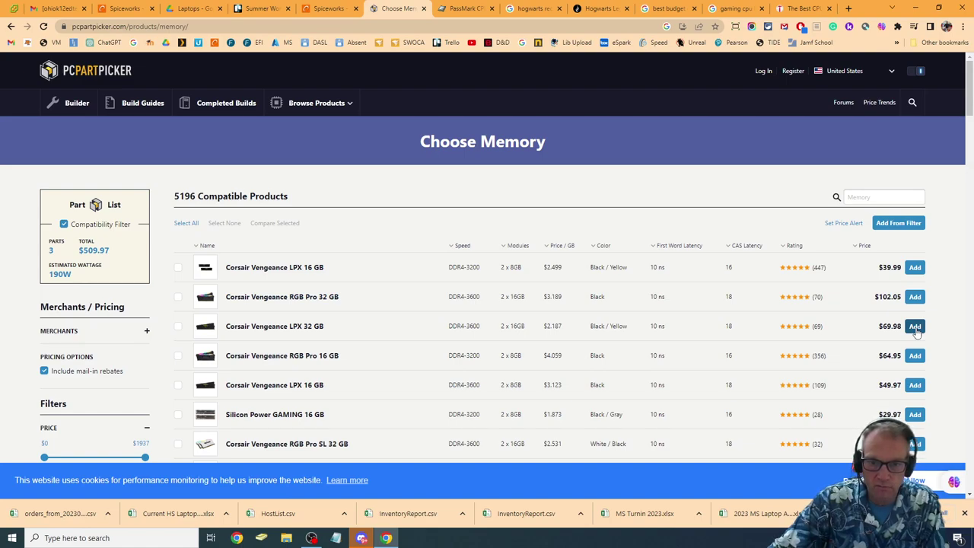
left_click(915, 327)
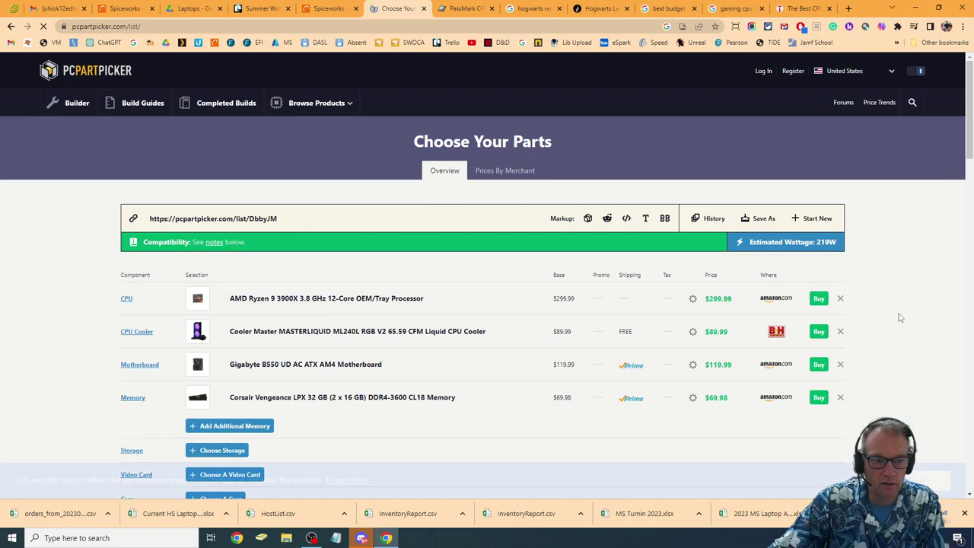
scroll(455, 377, "down", 3)
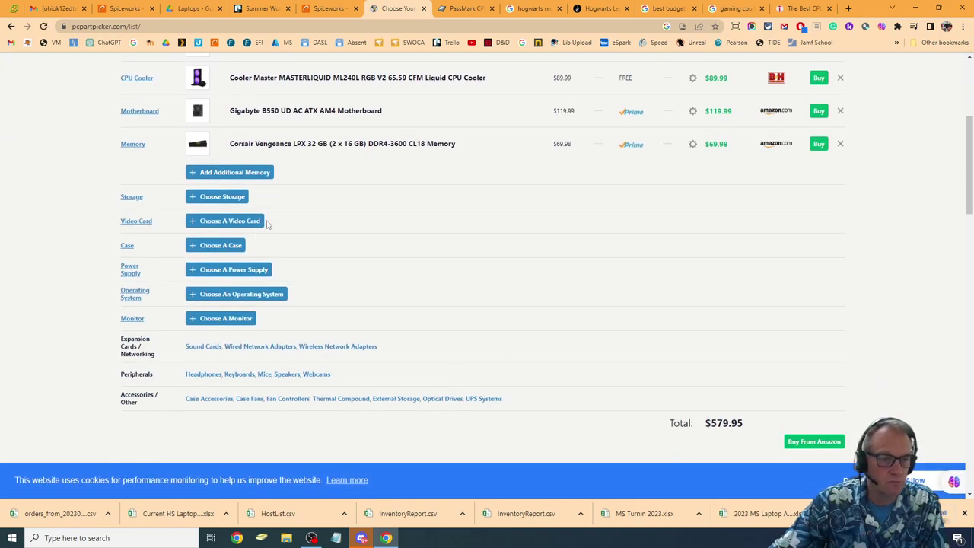
- Filter storage to SSDs of at least 1800 GB, sorted by price cheapest first
left_click(223, 197)
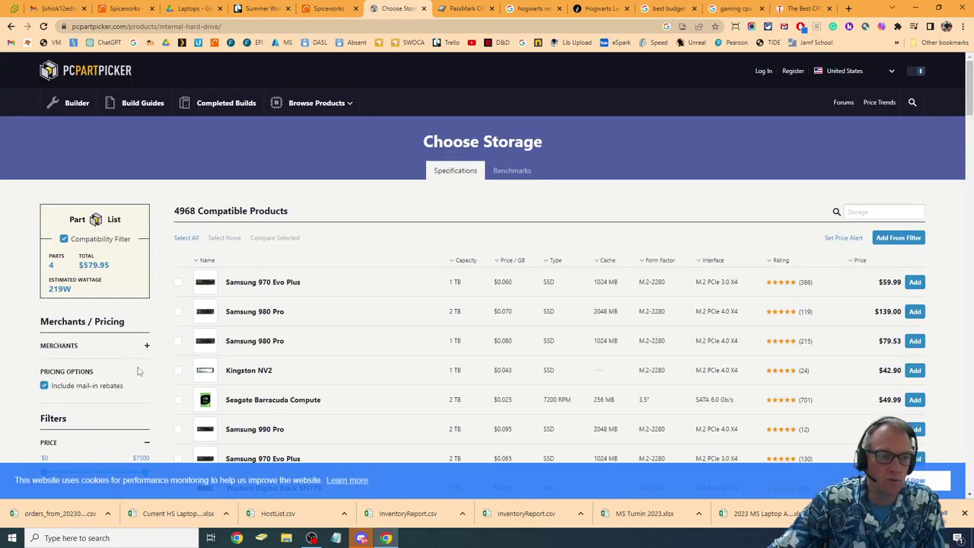
scroll(107, 333, "down", 3)
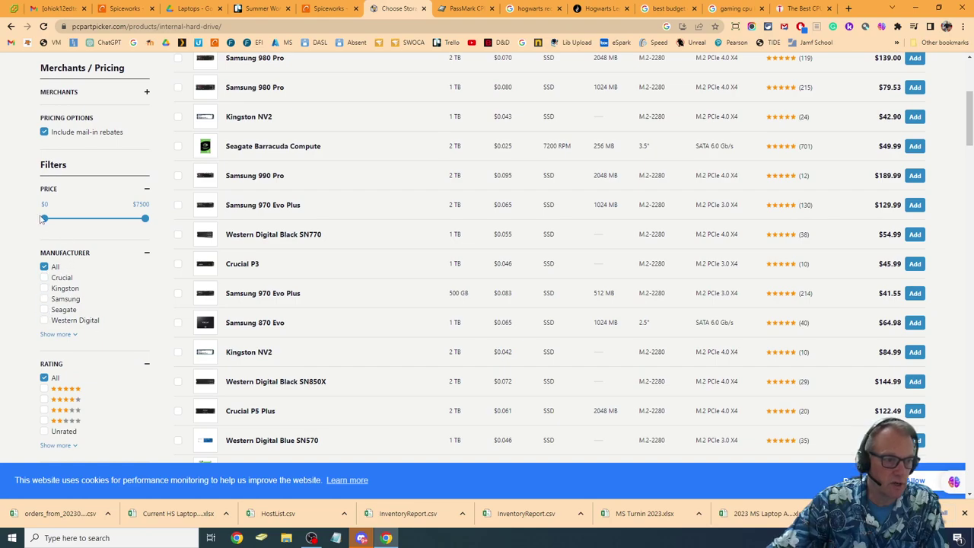
scroll(95, 328, "down", 3)
left_click(44, 360)
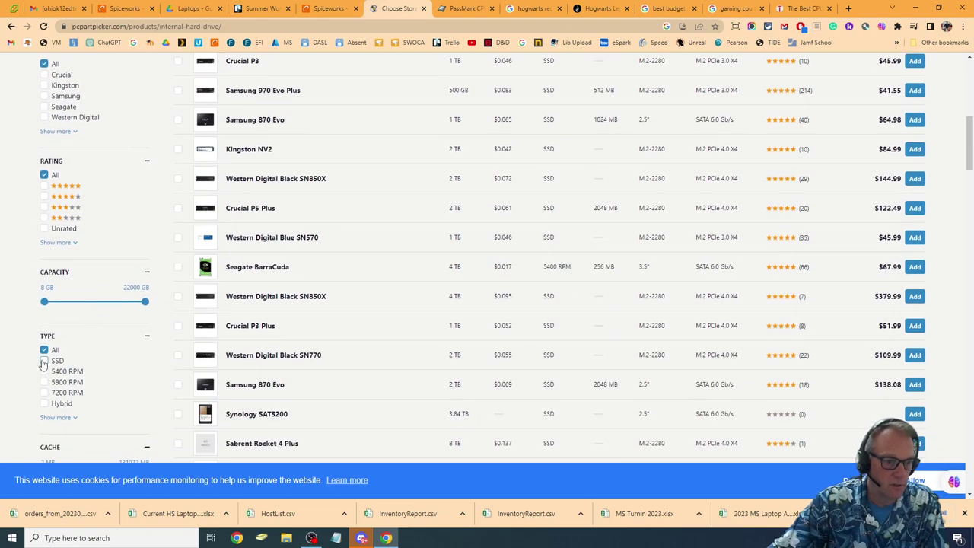
left_click_drag(44, 301, 113, 302)
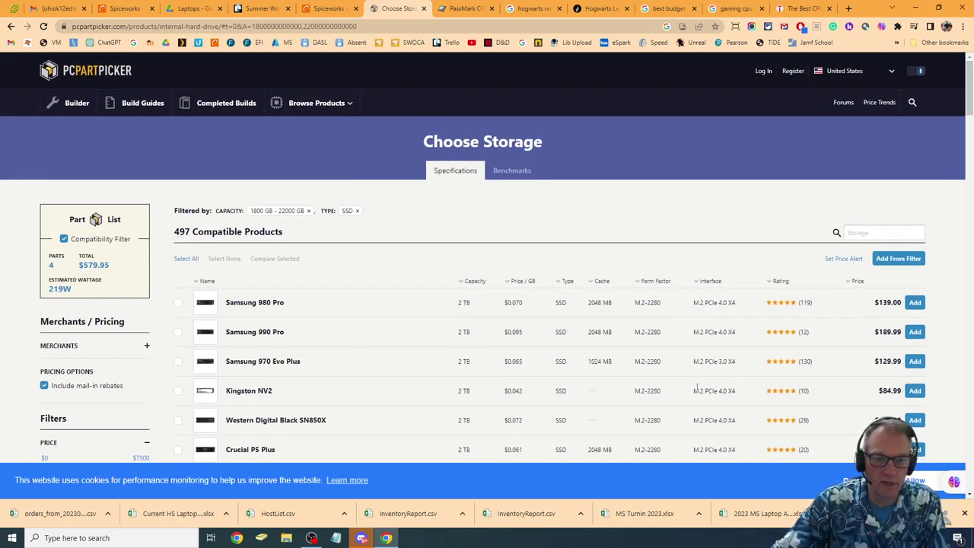
left_click(858, 281)
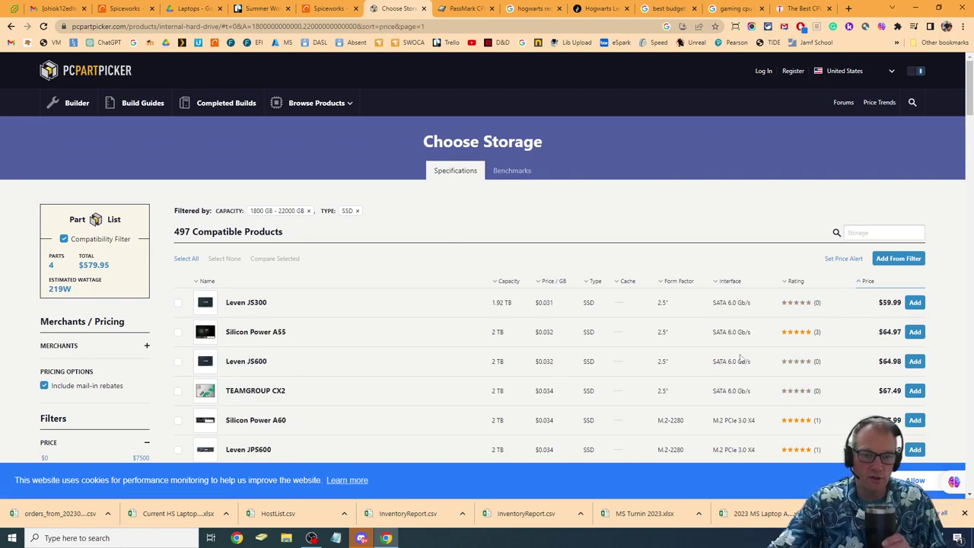
- Restrict the SSDs to Crucial, Kingston, Samsung, Seagate and Western Digital, leaving 131 products
scroll(99, 319, "down", 5)
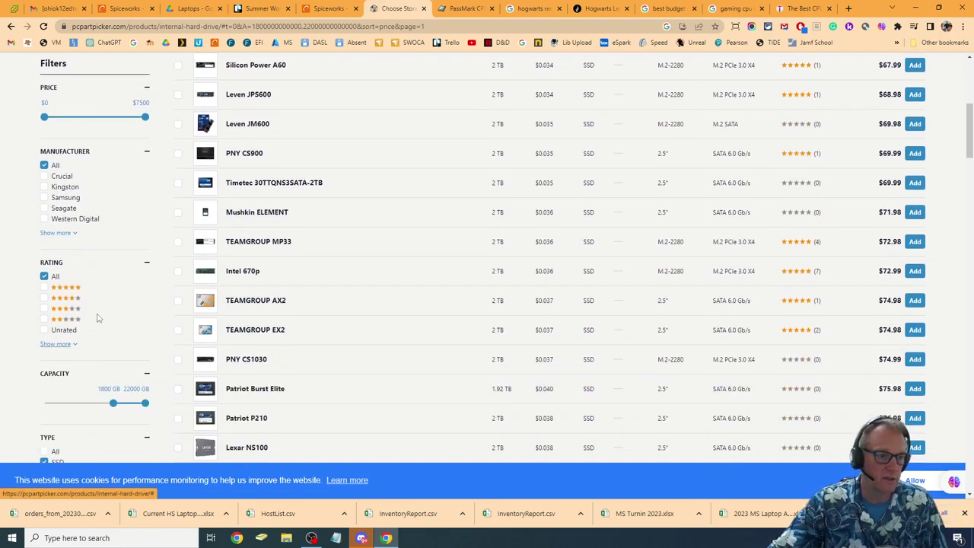
left_click(44, 176)
left_click(44, 187)
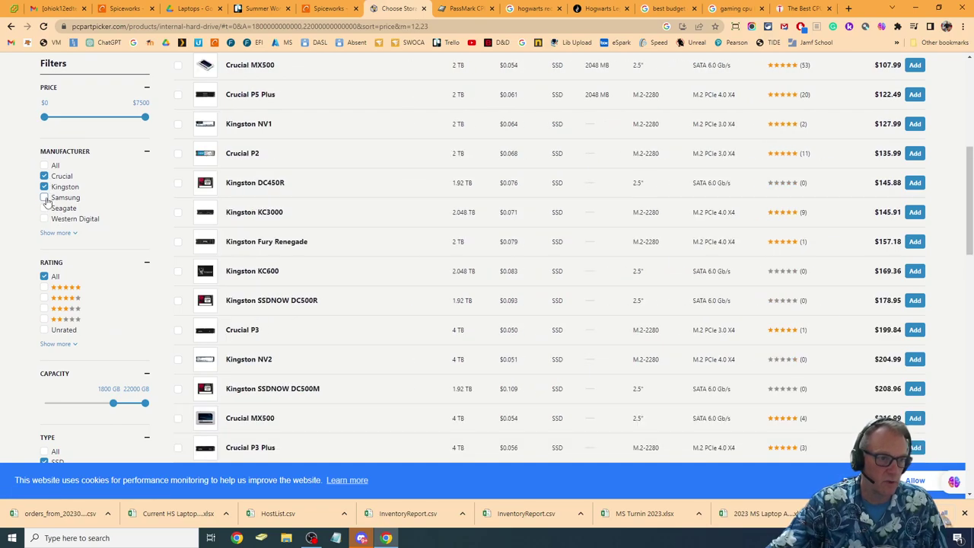
left_click(45, 197)
left_click(44, 208)
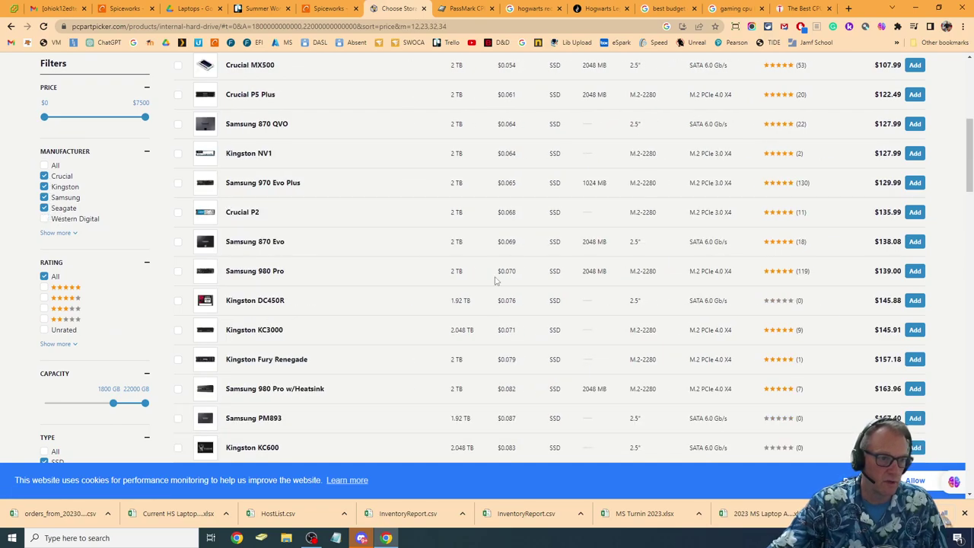
left_click(44, 218)
scroll(491, 285, "up", 5)
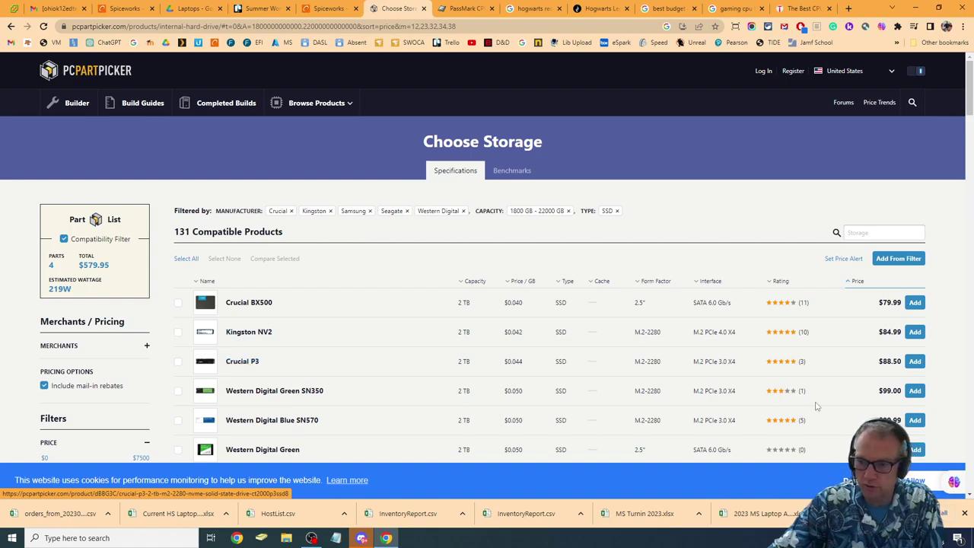
- Add the Kingston NV2 2 TB SSD to the build at $84.99
left_click(916, 335)
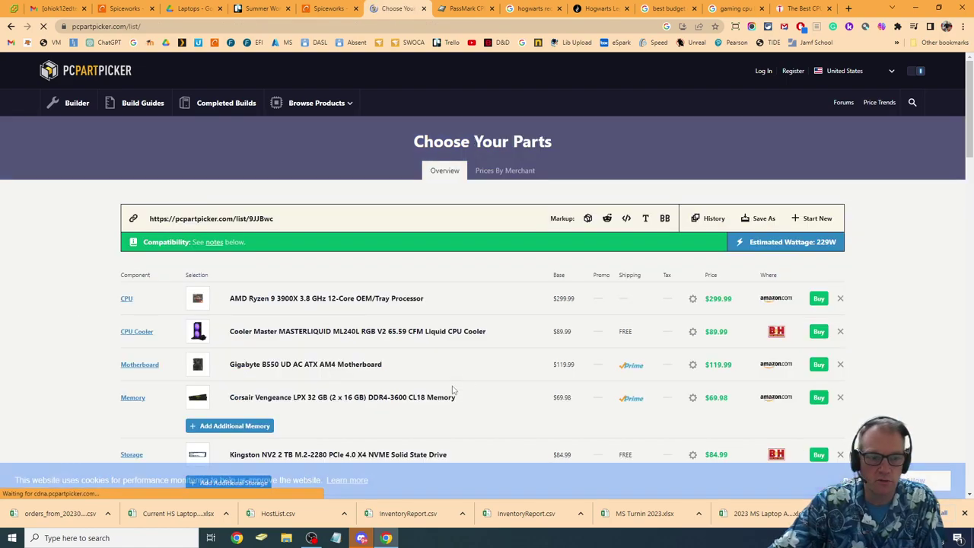
scroll(663, 256, "down", 3)
scroll(663, 256, "up", 1)
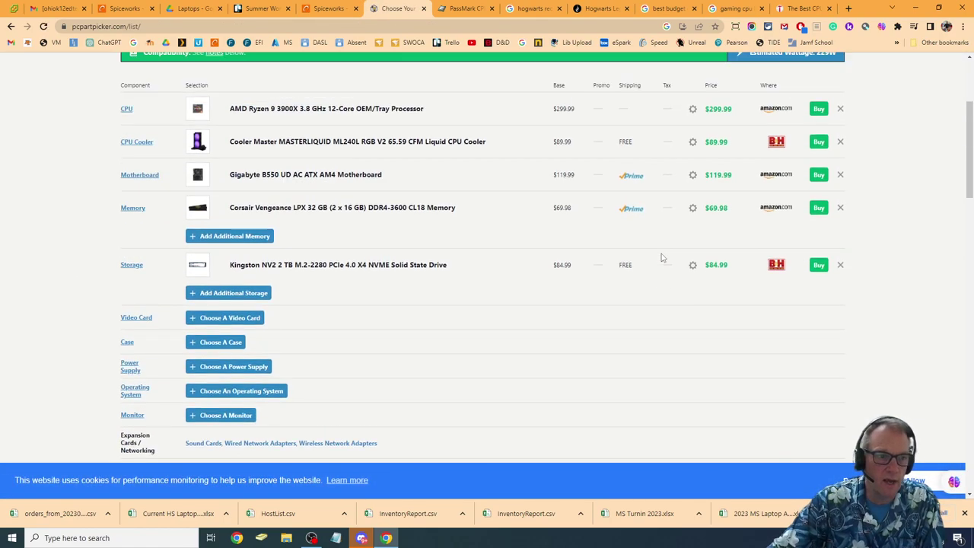
- Review the $664.94 total and bring up the 2272 compatible cases
scroll(270, 353, "down", 2)
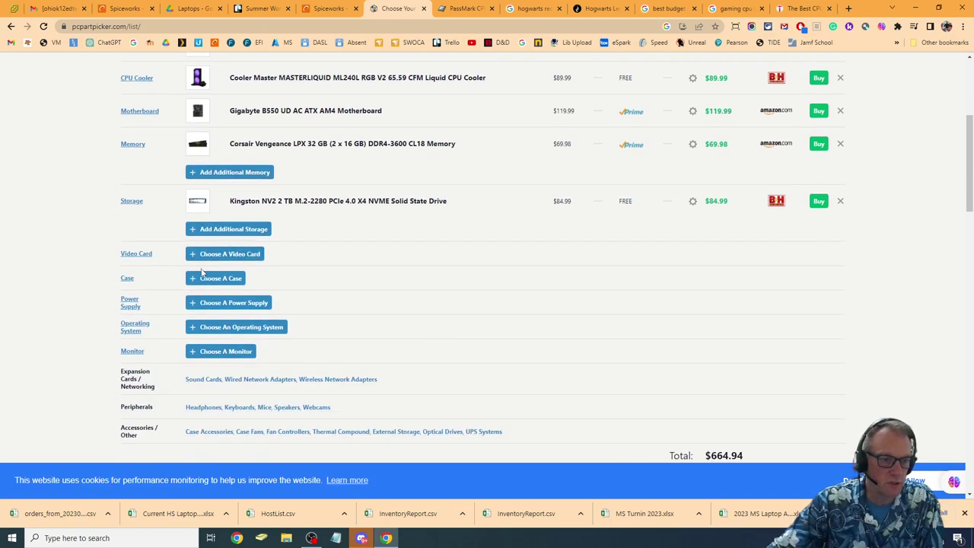
scroll(708, 424, "down", 1)
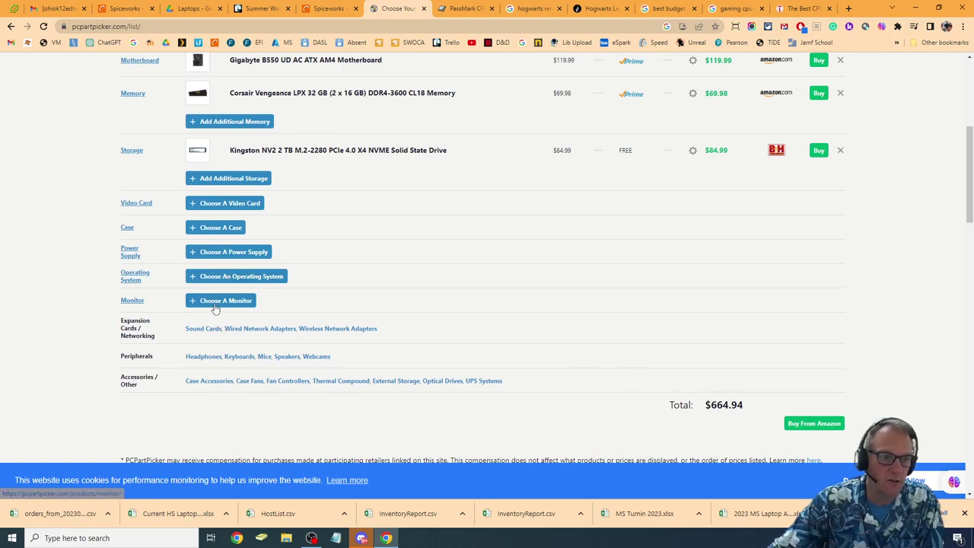
left_click(199, 232)
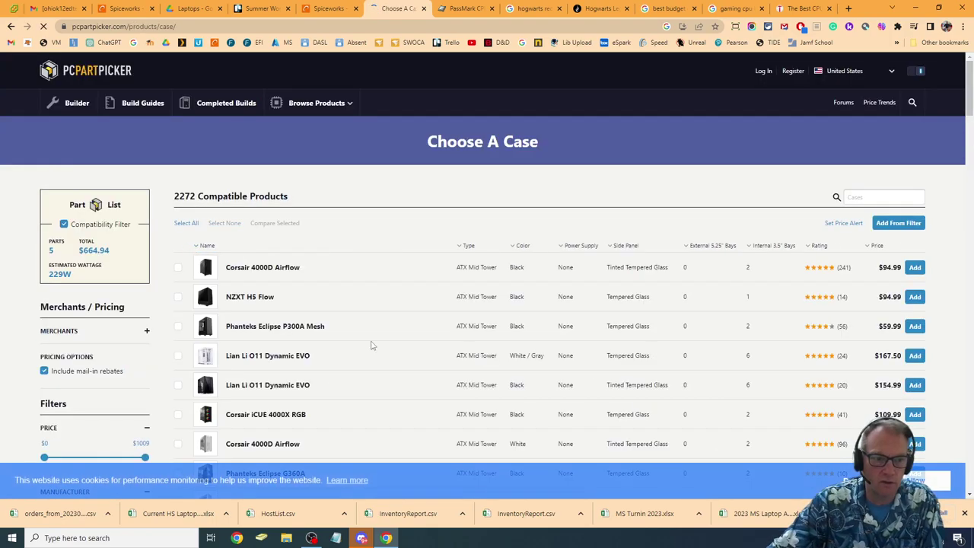
- Narrow the case list to ATX Desktop cases (16 compatible)
mouse_move(220, 388)
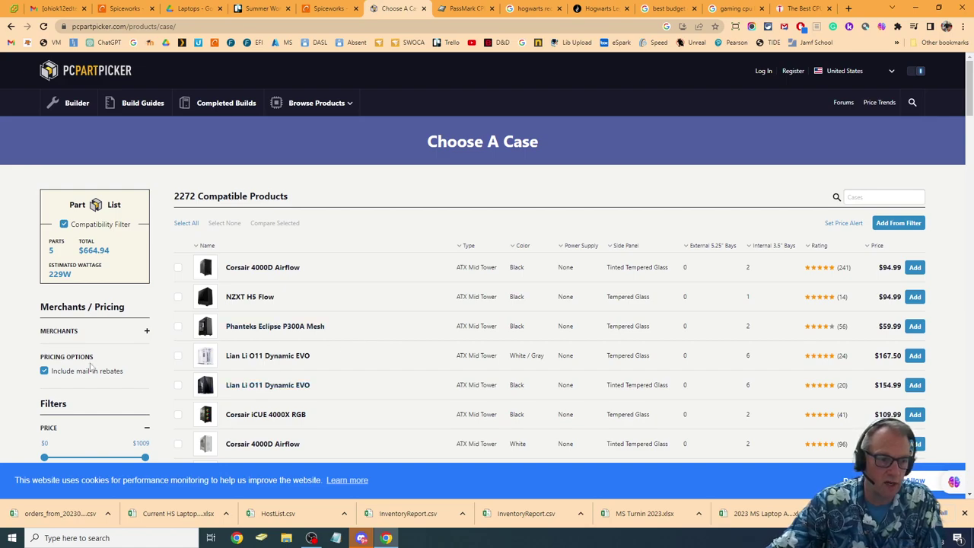
scroll(83, 370, "down", 7)
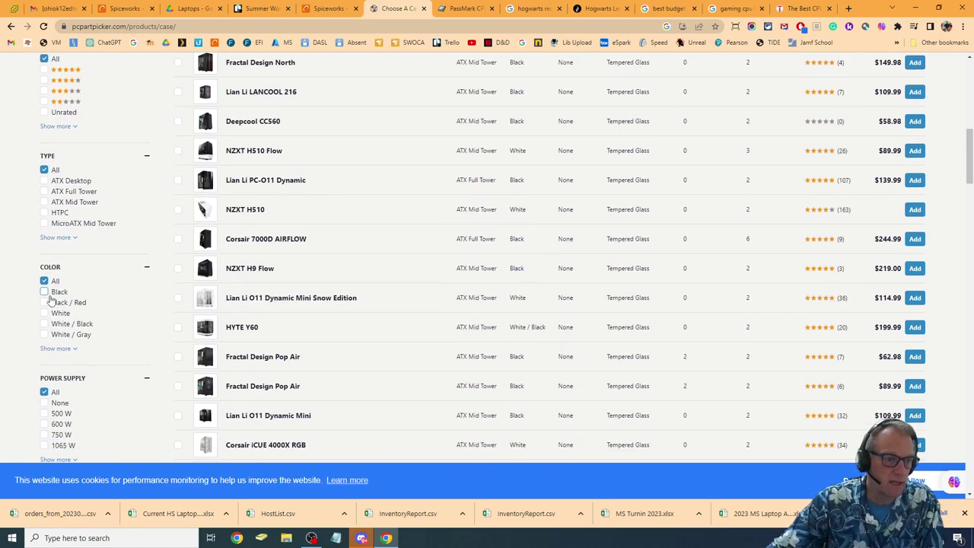
left_click(44, 180)
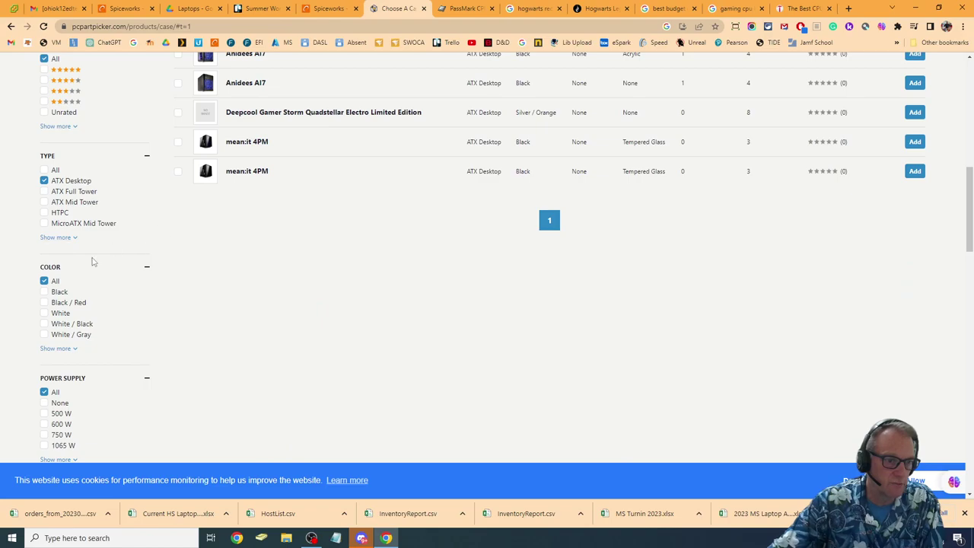
scroll(93, 262, "down", 3)
scroll(93, 262, "down", 4)
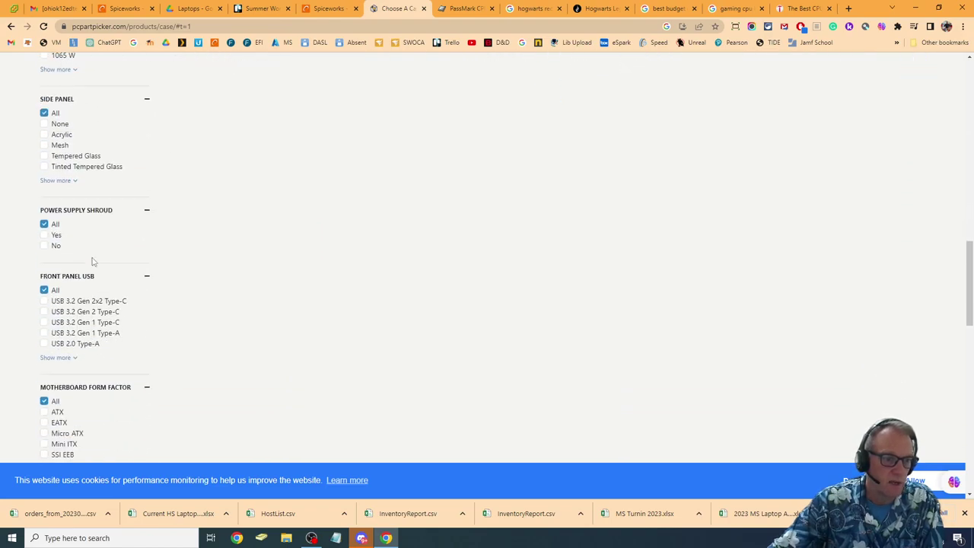
scroll(93, 261, "up", 15)
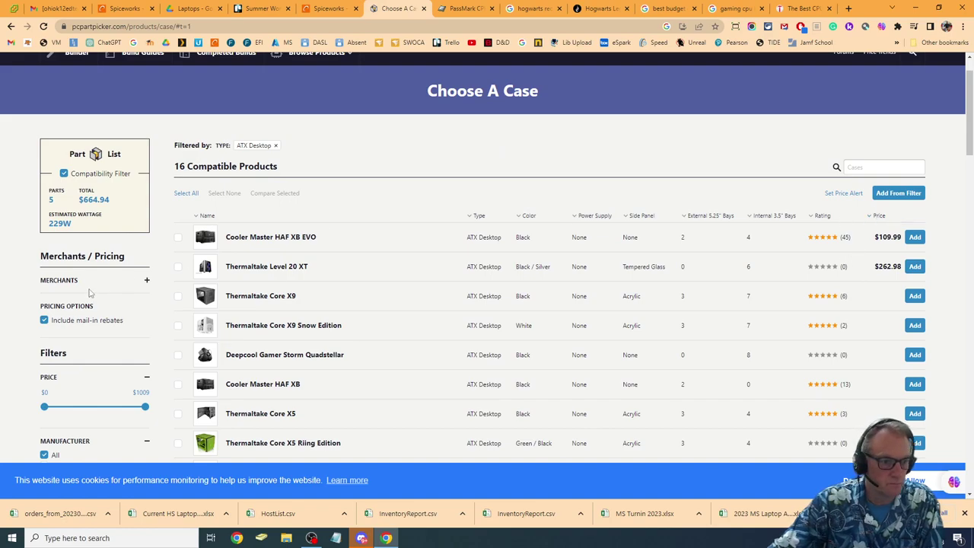
- Sort the ATX Desktop cases by price, most expensive first
left_click(877, 218)
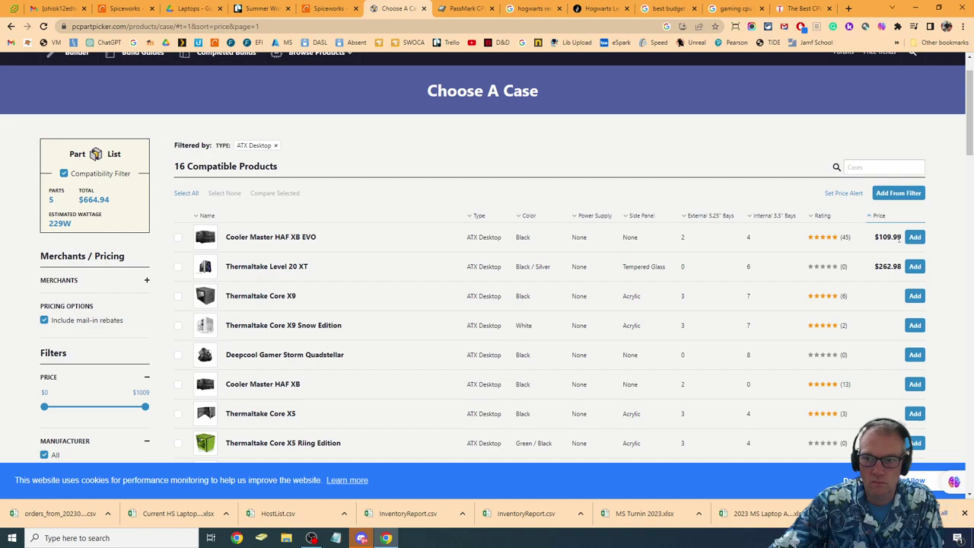
left_click(879, 217)
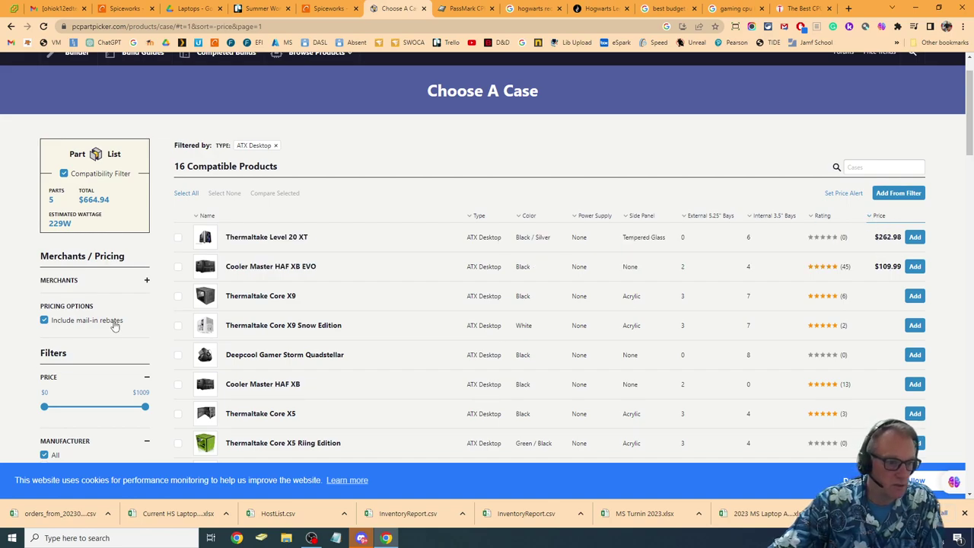
scroll(114, 326, "down", 2)
scroll(114, 326, "down", 5)
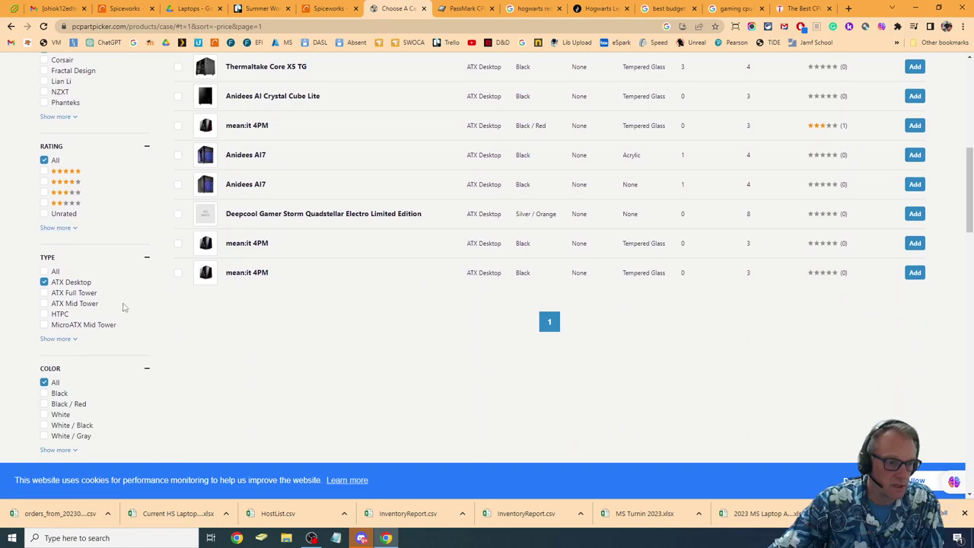
scroll(124, 307, "down", 4)
scroll(124, 307, "down", 6)
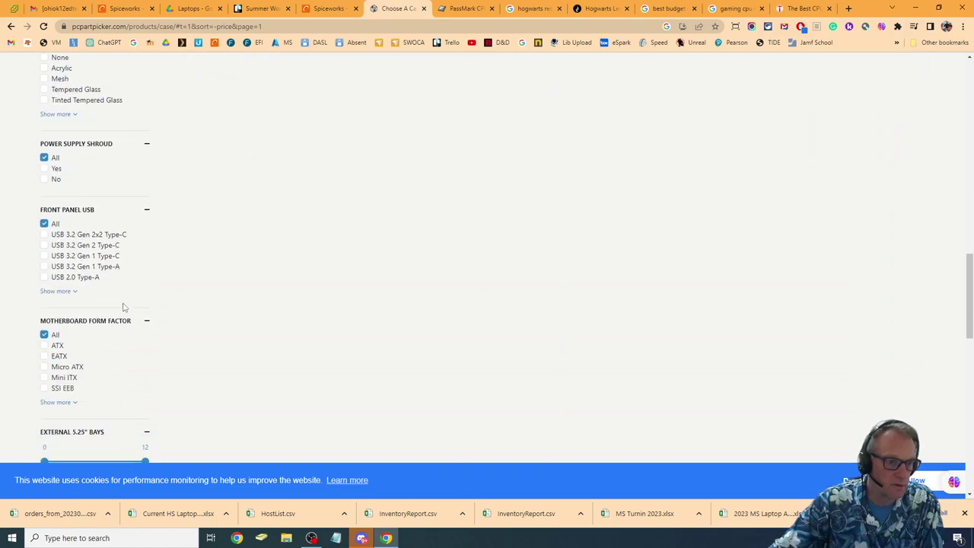
- Add the Cooler Master HAF XB EVO case from the filtered results
scroll(124, 307, "down", 4)
scroll(124, 307, "down", 5)
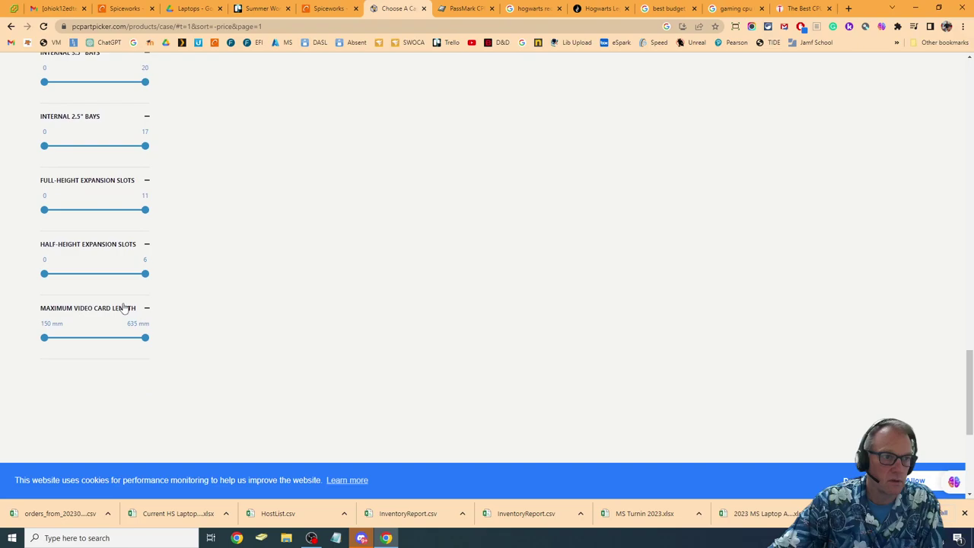
scroll(122, 308, "up", 12)
scroll(122, 308, "up", 10)
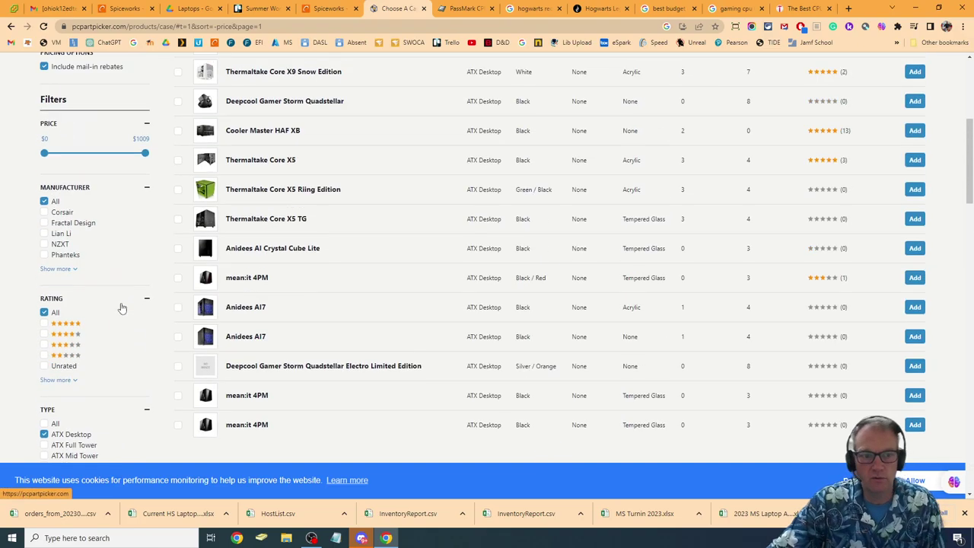
scroll(119, 315, "up", 5)
scroll(119, 315, "up", 3)
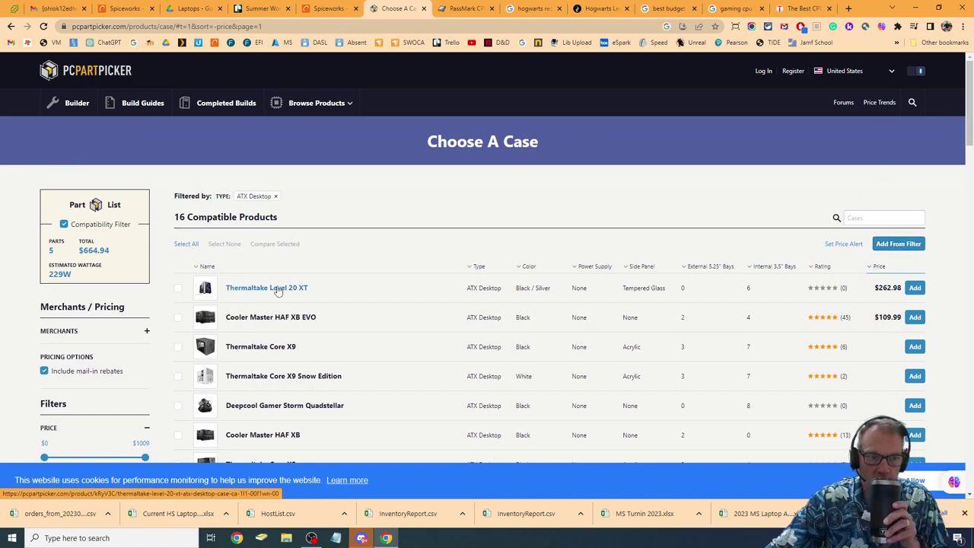
left_click(898, 244)
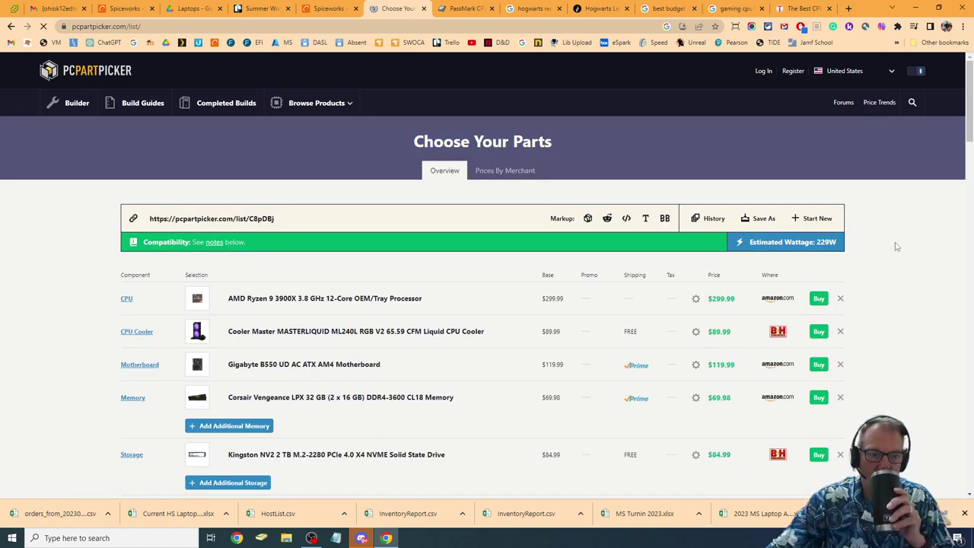
- Remove the Cooler Master HAF XB EVO case and reopen the full 2272-case catalogue
scroll(668, 335, "down", 3)
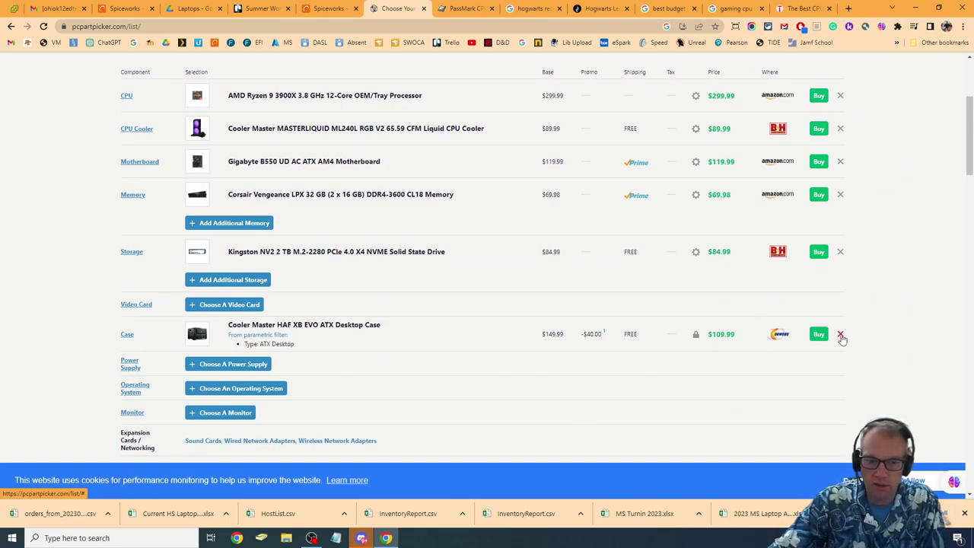
left_click(841, 334)
scroll(363, 355, "down", 4)
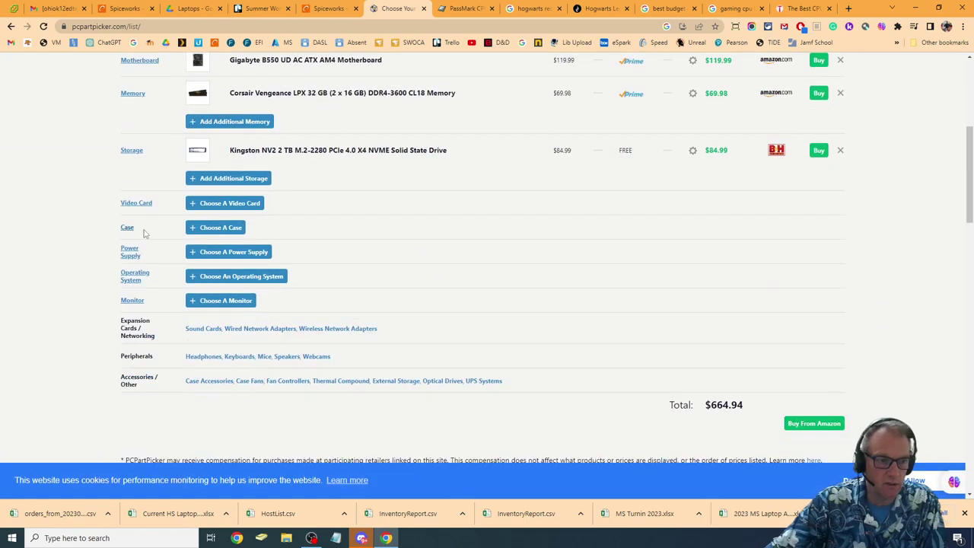
left_click(204, 227)
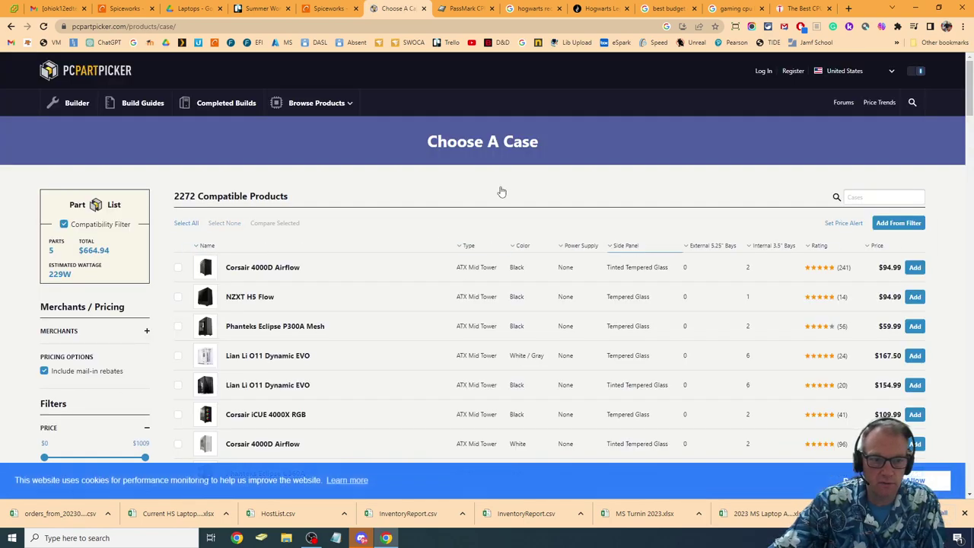
- Filter the case list to ATX Desktop and ATX Full Tower types
scroll(388, 185, "down", 6)
scroll(403, 238, "down", 5)
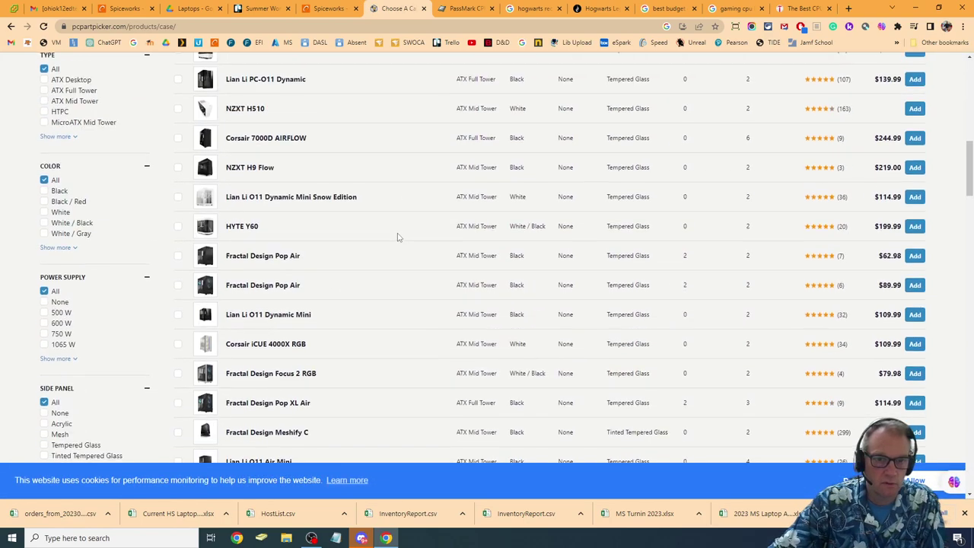
scroll(396, 237, "up", 15)
scroll(396, 234, "down", 1)
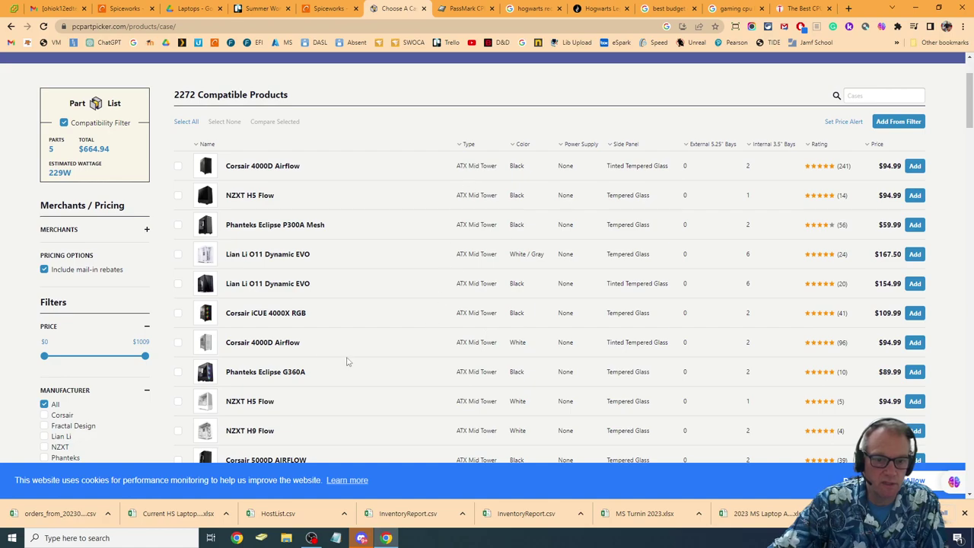
scroll(346, 362, "down", 9)
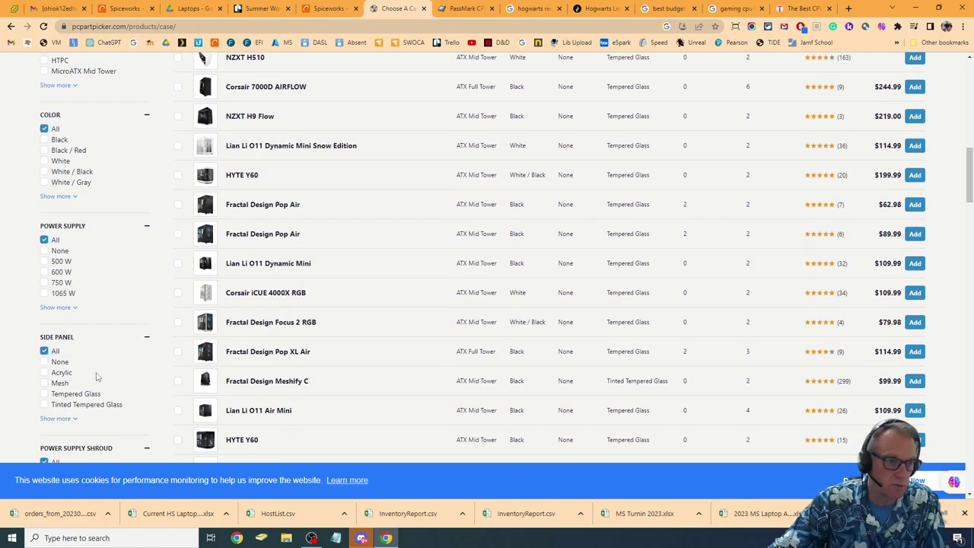
scroll(96, 376, "down", 2)
scroll(98, 375, "up", 4)
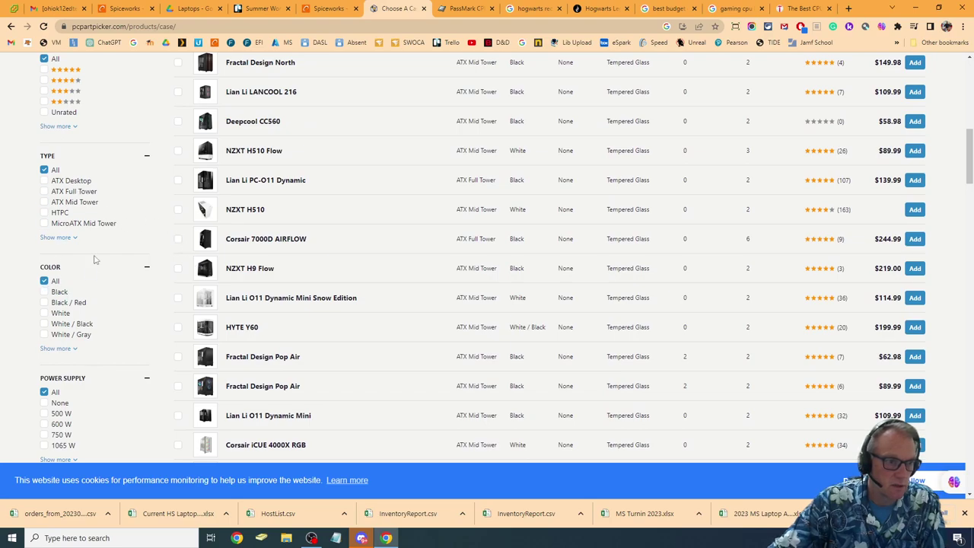
left_click(44, 181)
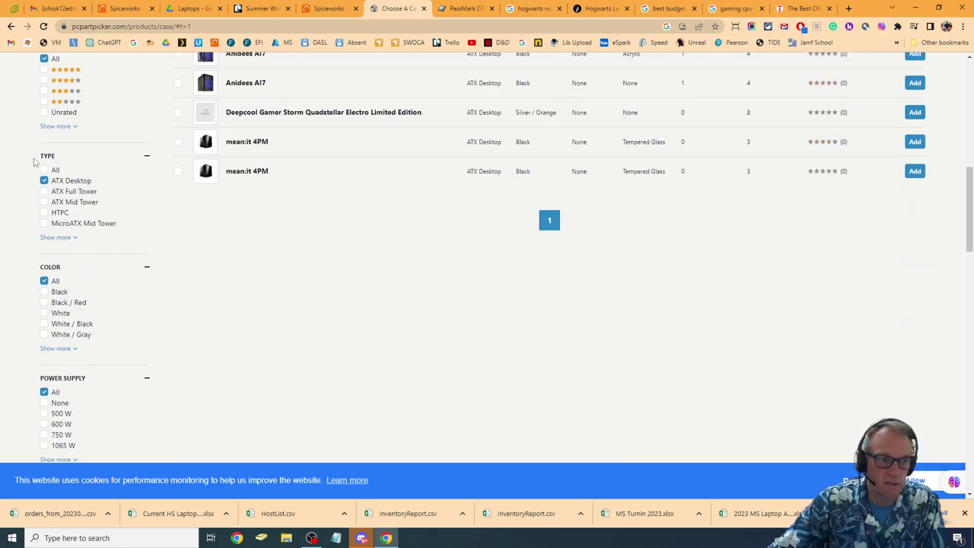
left_click(44, 191)
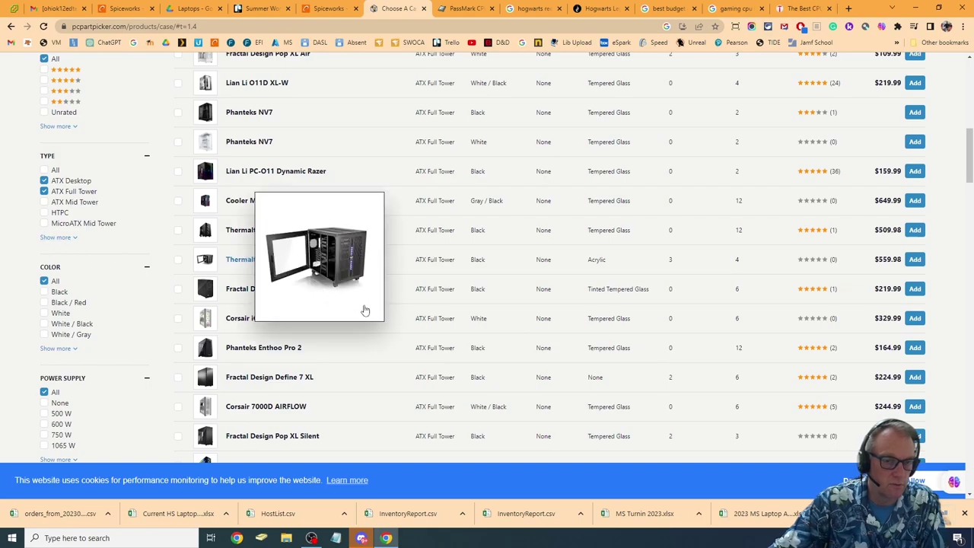
- Sort cases cheapest first and add the black Fractal Design Pop XL Air at $114.99
scroll(608, 344, "up", 7)
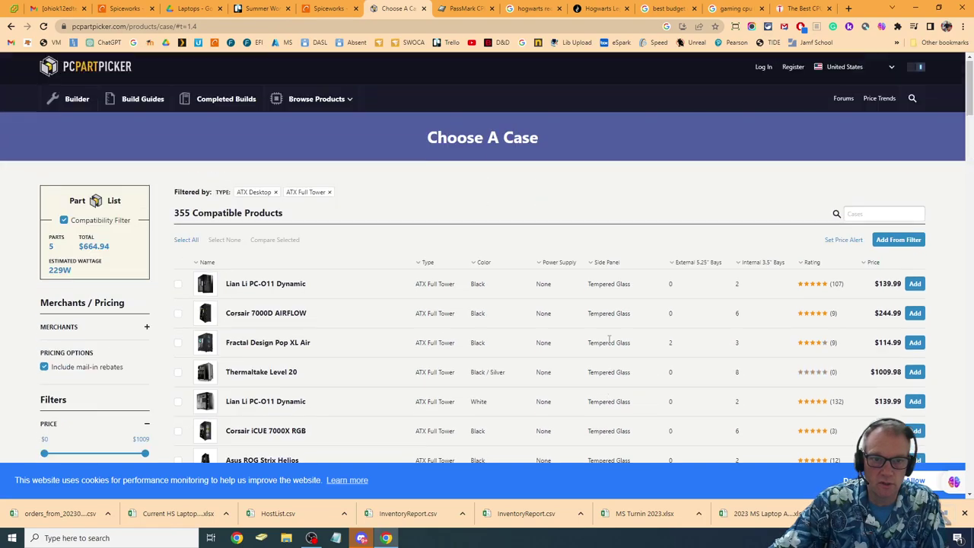
scroll(607, 344, "down", 10)
scroll(266, 398, "down", 6)
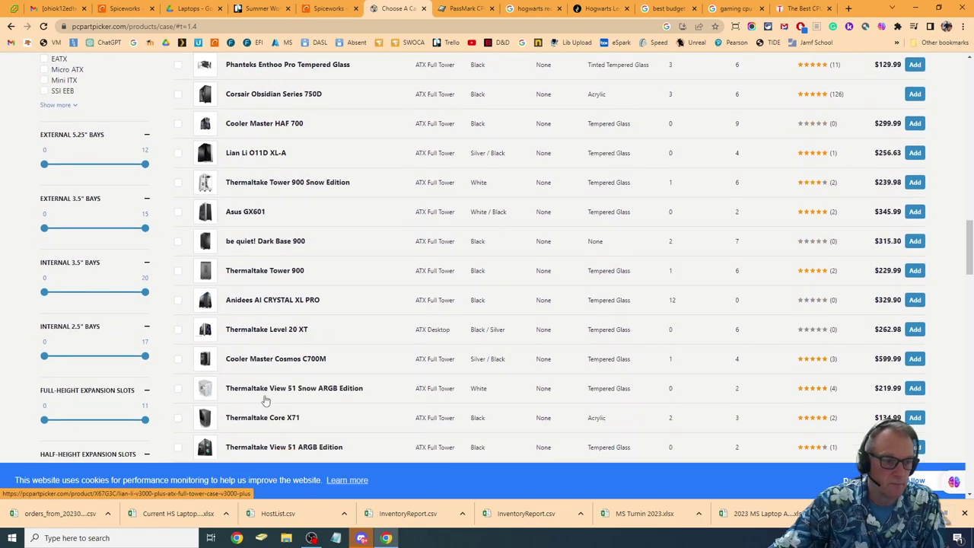
scroll(266, 398, "up", 10)
scroll(266, 398, "up", 10)
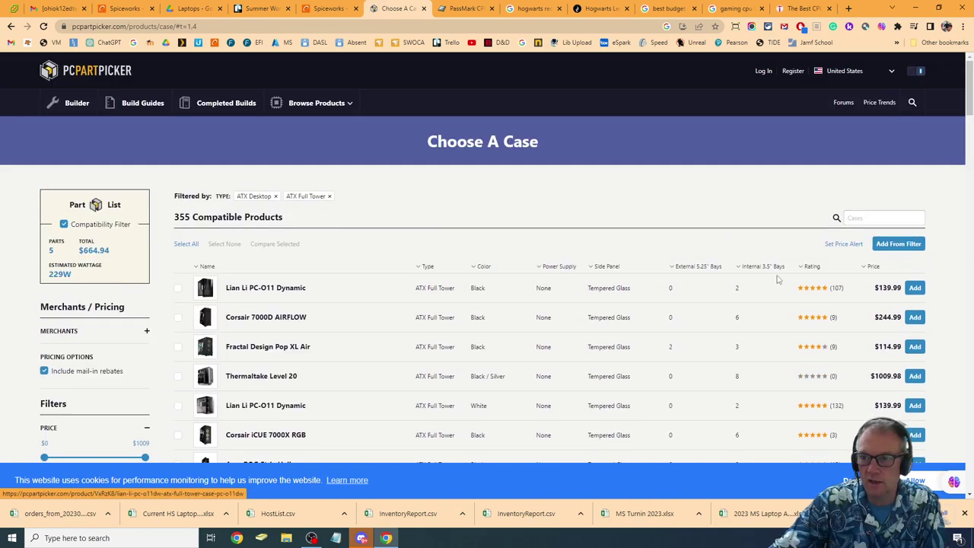
left_click(873, 267)
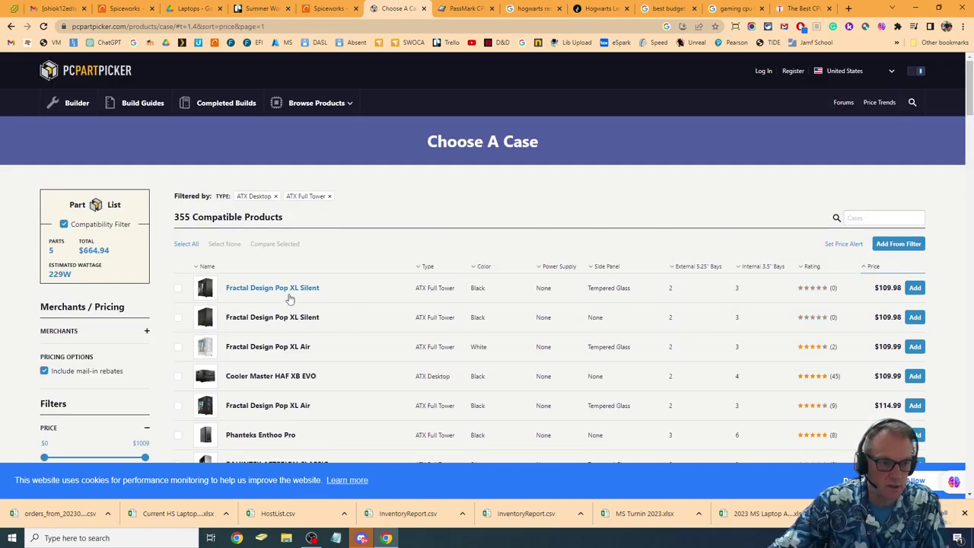
mouse_move(207, 323)
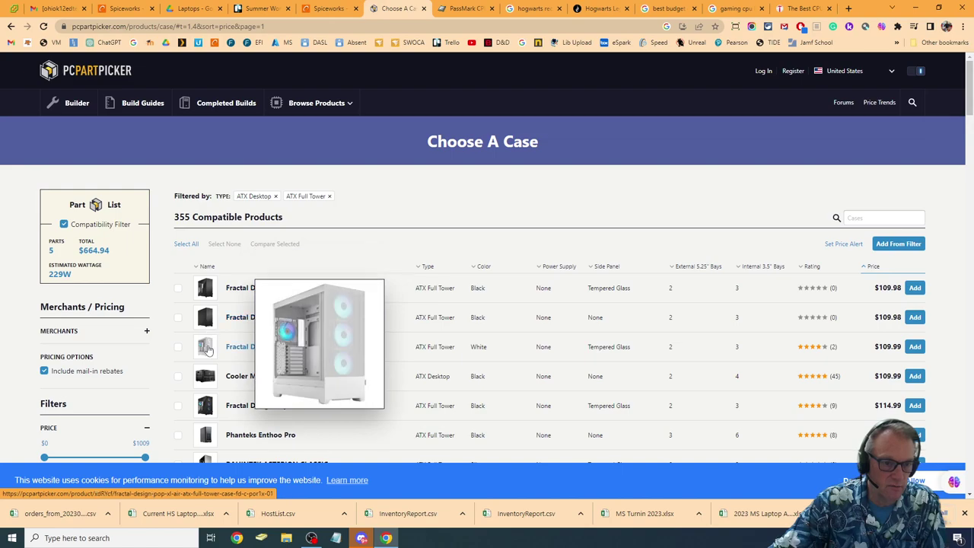
mouse_move(208, 378)
scroll(208, 378, "down", 2)
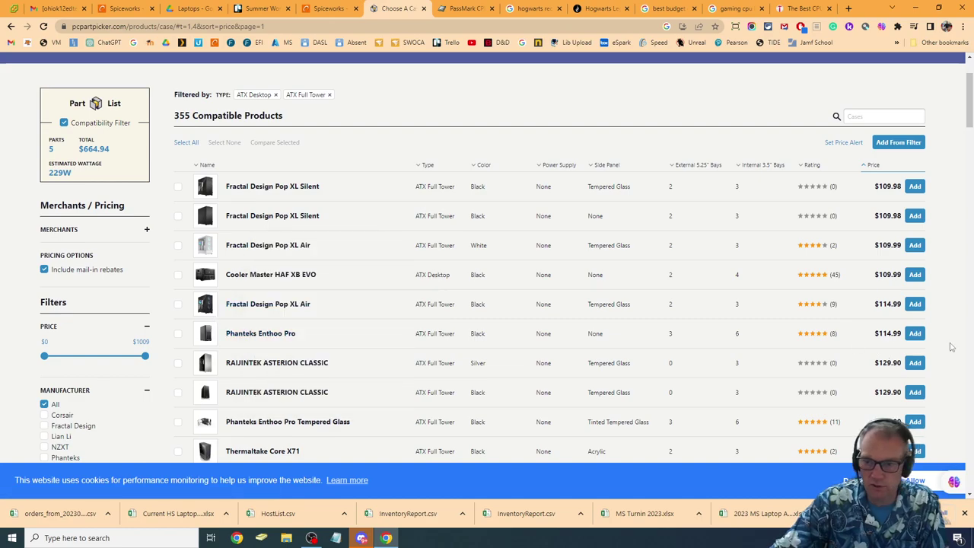
left_click(914, 303)
- Check the $779.93 build total, then switch to Tom's Hardware's best gaming CPU guide
scroll(803, 427, "down", 5)
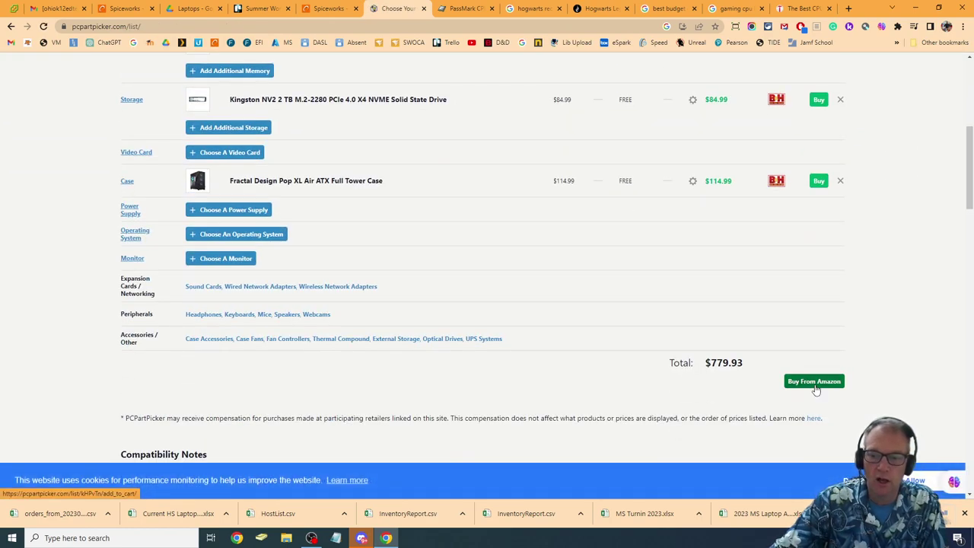
scroll(565, 420, "up", 4)
scroll(565, 420, "down", 2)
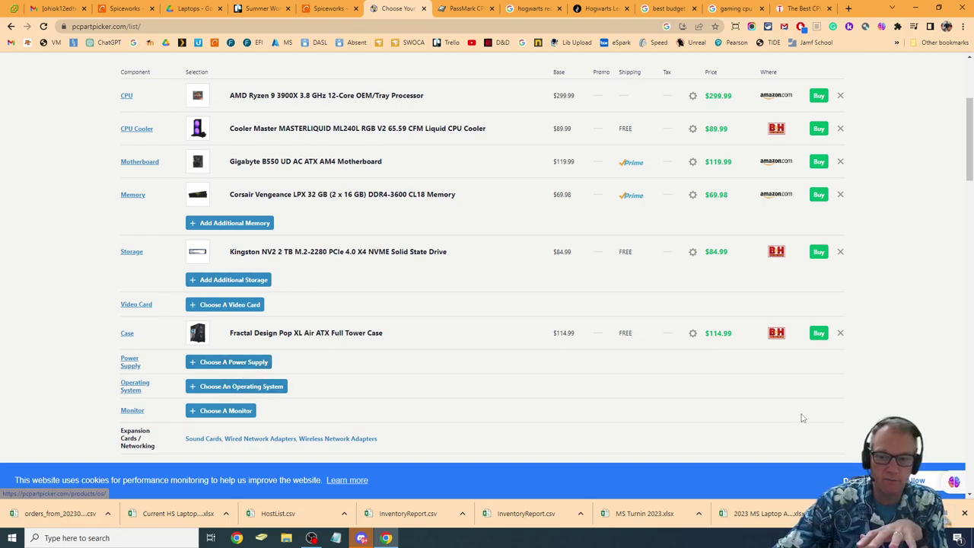
scroll(799, 417, "up", 3)
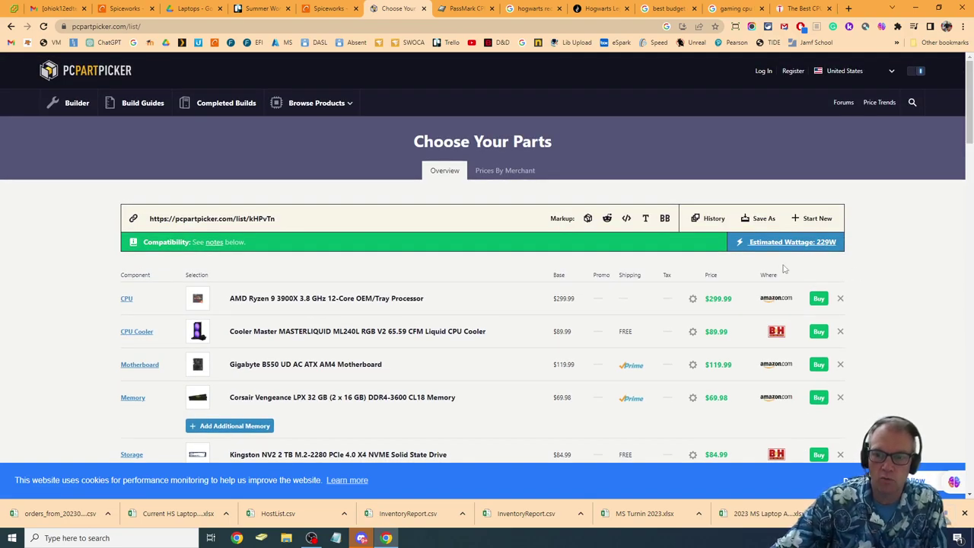
scroll(856, 274, "down", 3)
scroll(671, 290, "down", 3)
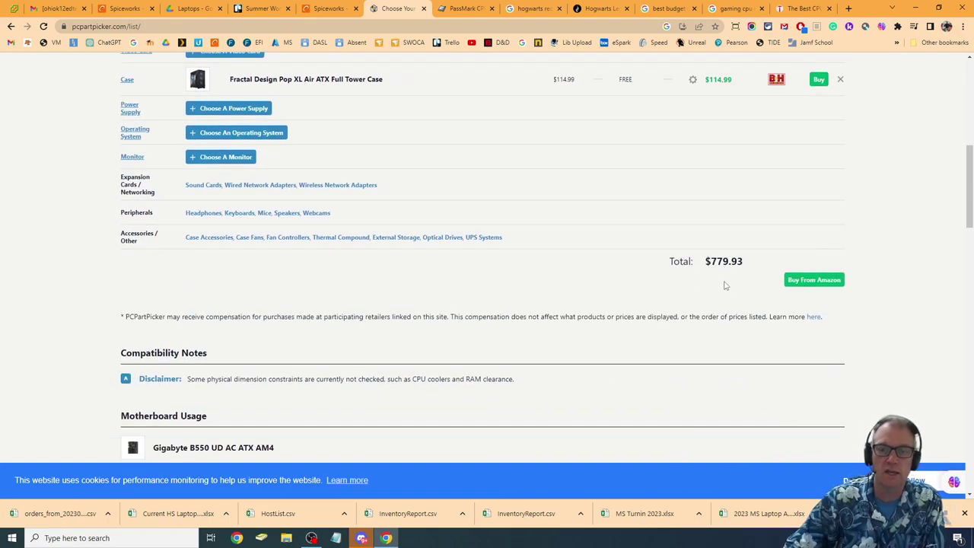
left_click(800, 9)
scroll(568, 293, "up", 10)
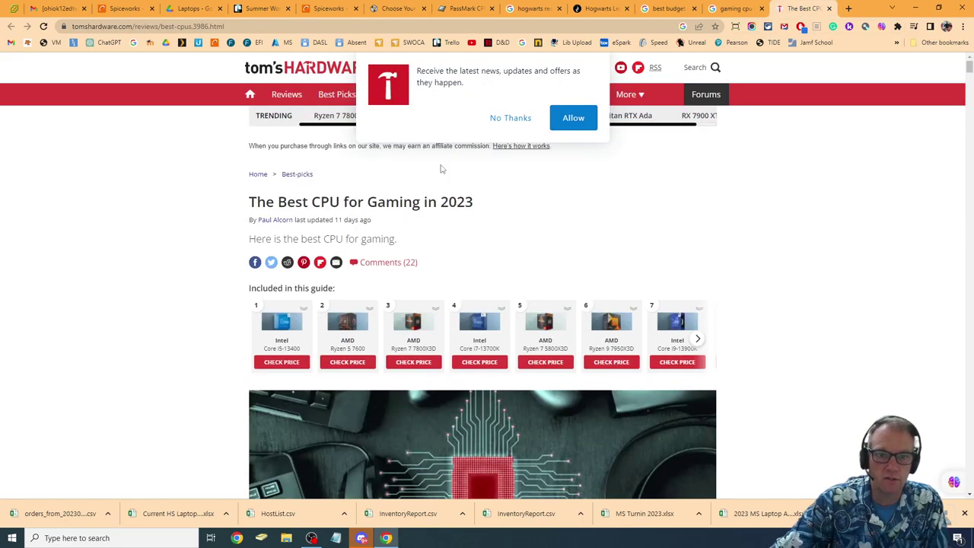
- Dismiss the news notification and return to the PassMark CPU value chart
left_click(522, 121)
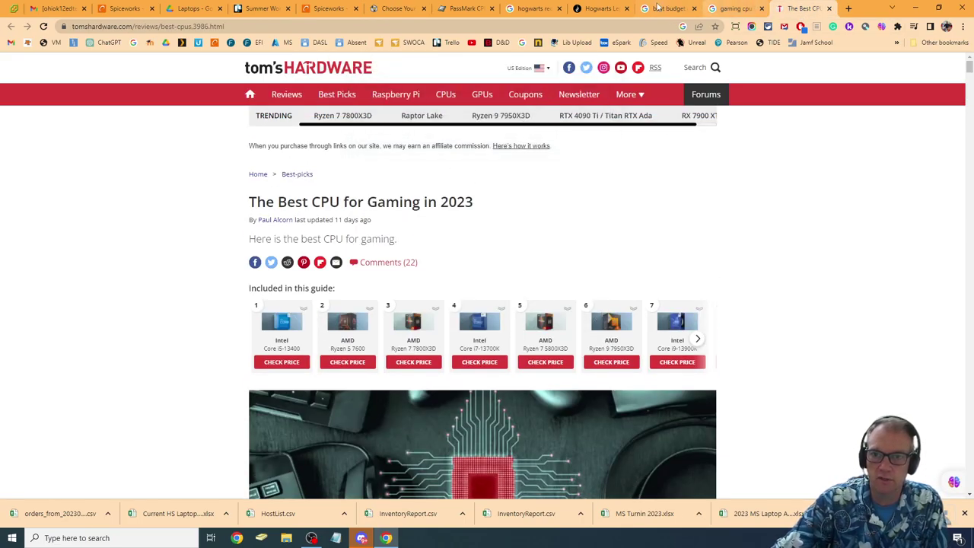
left_click(462, 8)
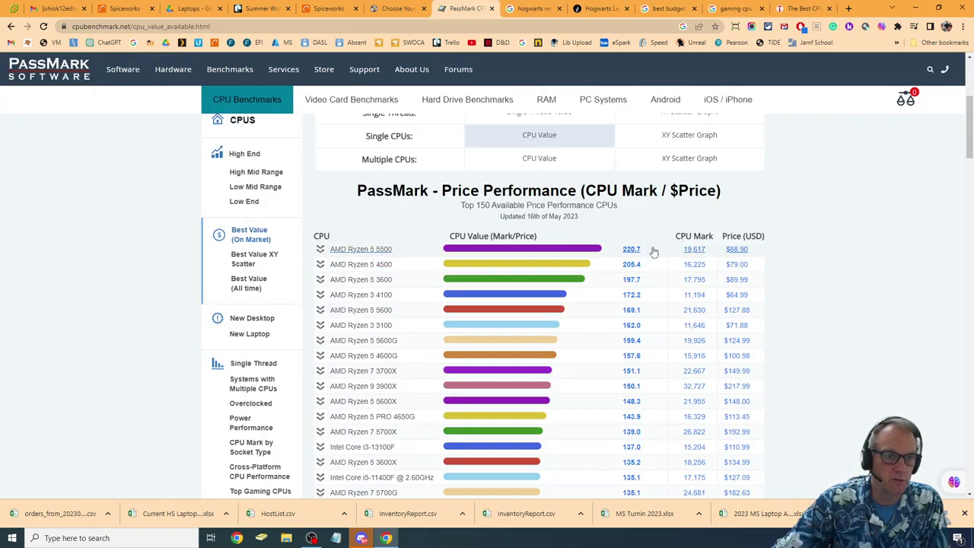
scroll(659, 246, "up", 3)
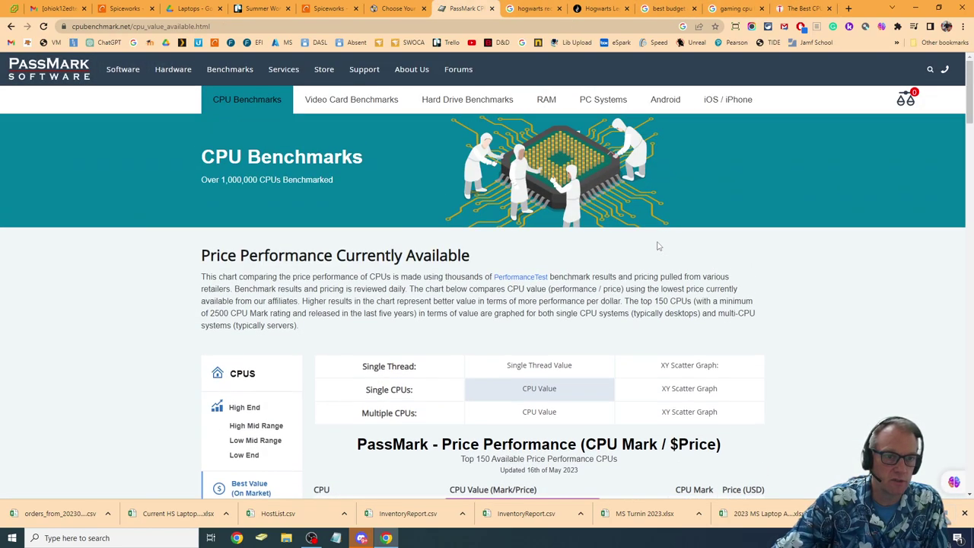
- Find the RTX 4070 (26,800, $597.01) in the High End video card G3D Mark chart
left_click(344, 102)
scroll(777, 339, "down", 2)
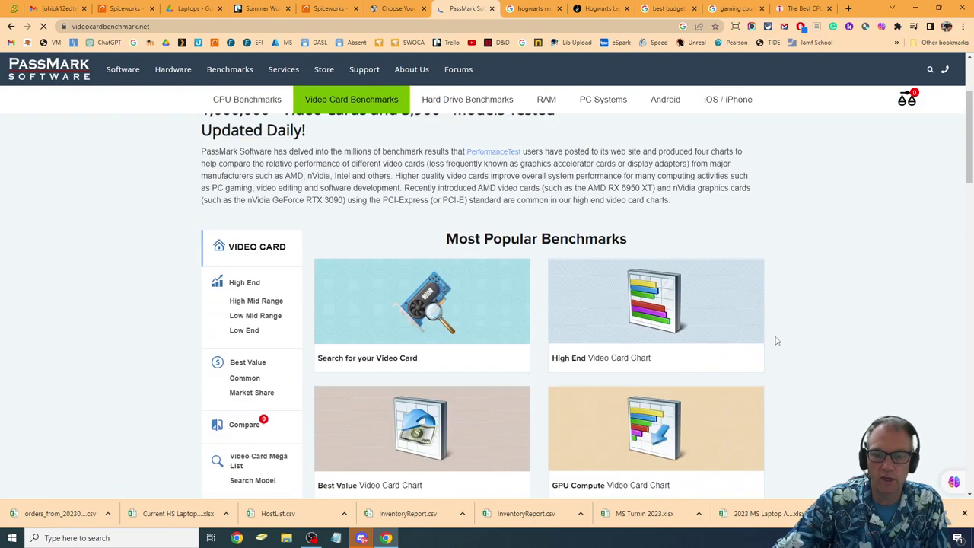
scroll(776, 341, "down", 7)
scroll(770, 337, "up", 8)
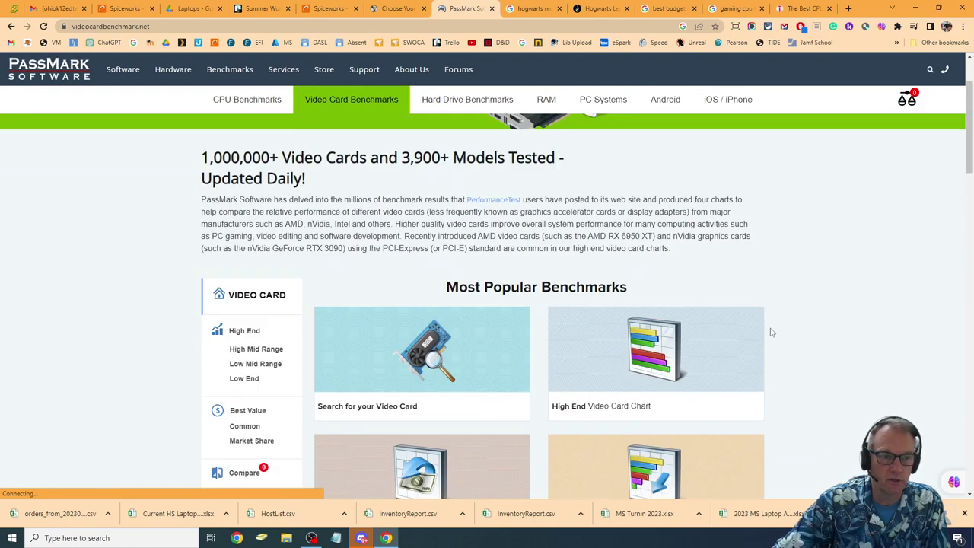
scroll(771, 331, "up", 1)
left_click(246, 428)
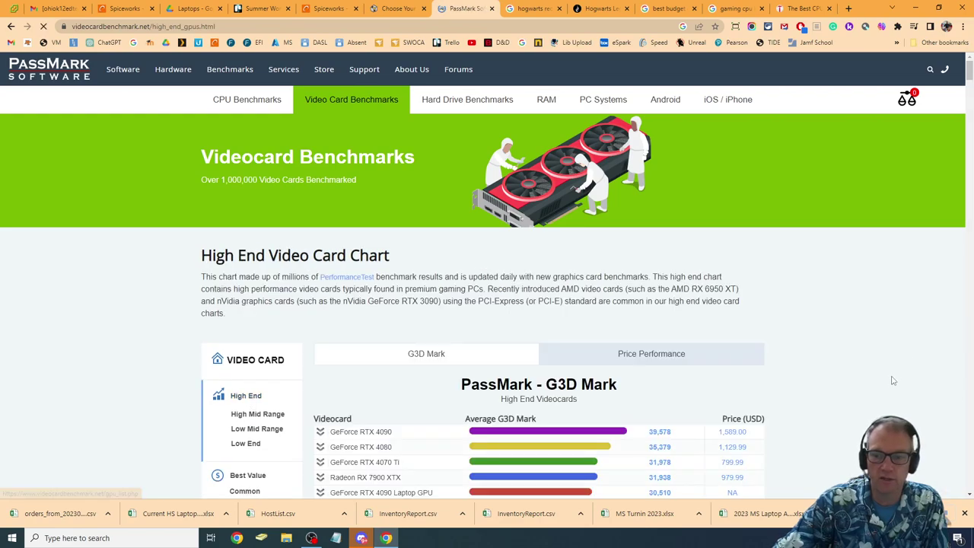
scroll(894, 381, "down", 3)
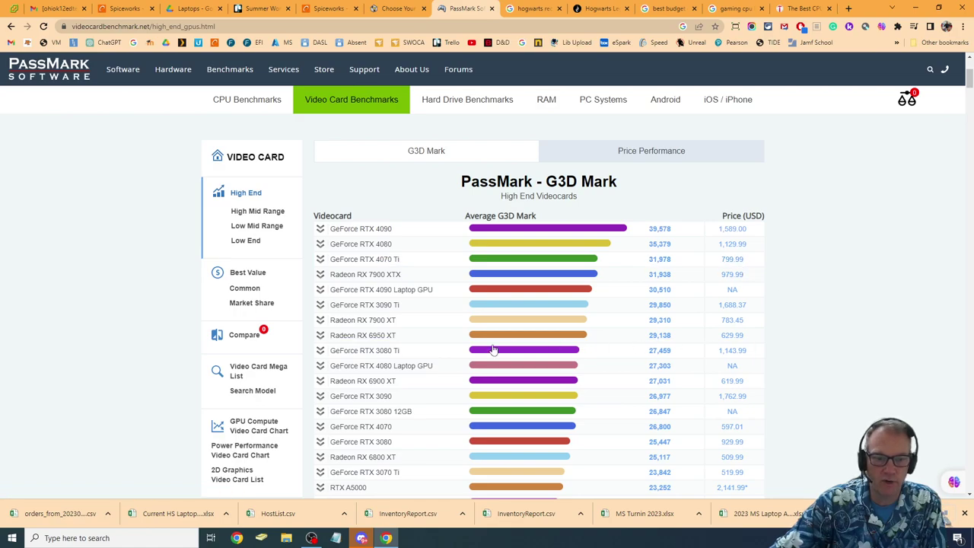
scroll(889, 332, "down", 1)
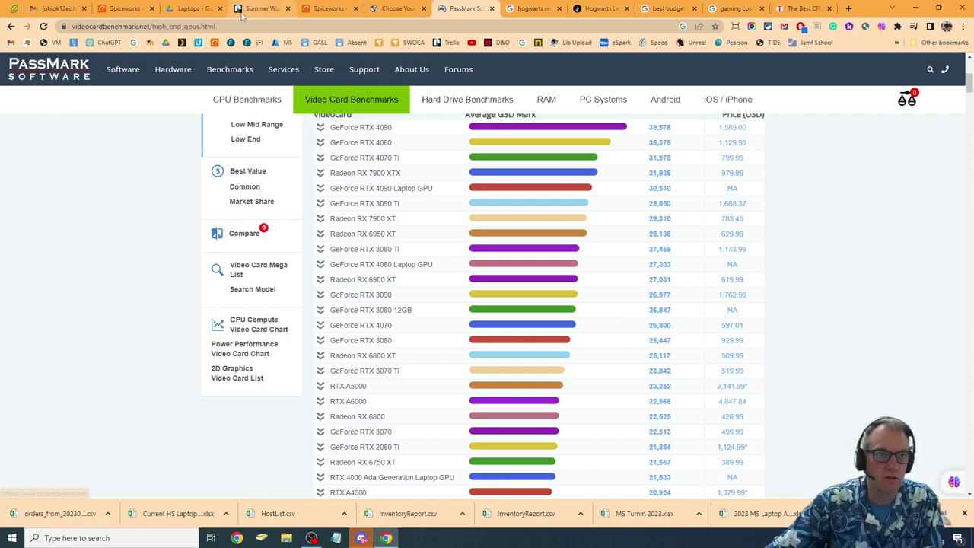
- Back in the PCPartPicker build, search the video card list for 4070
left_click(396, 9)
scroll(238, 232, "up", 2)
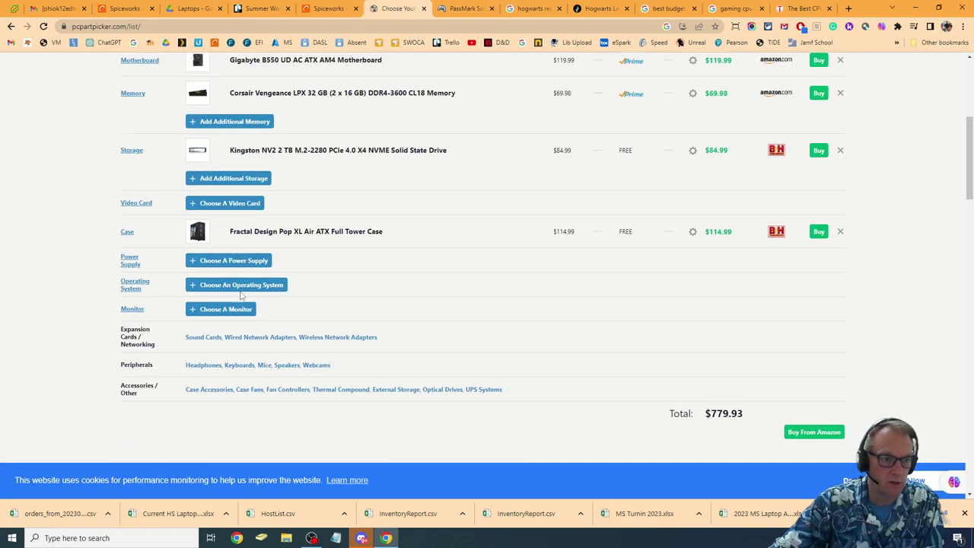
left_click(222, 203)
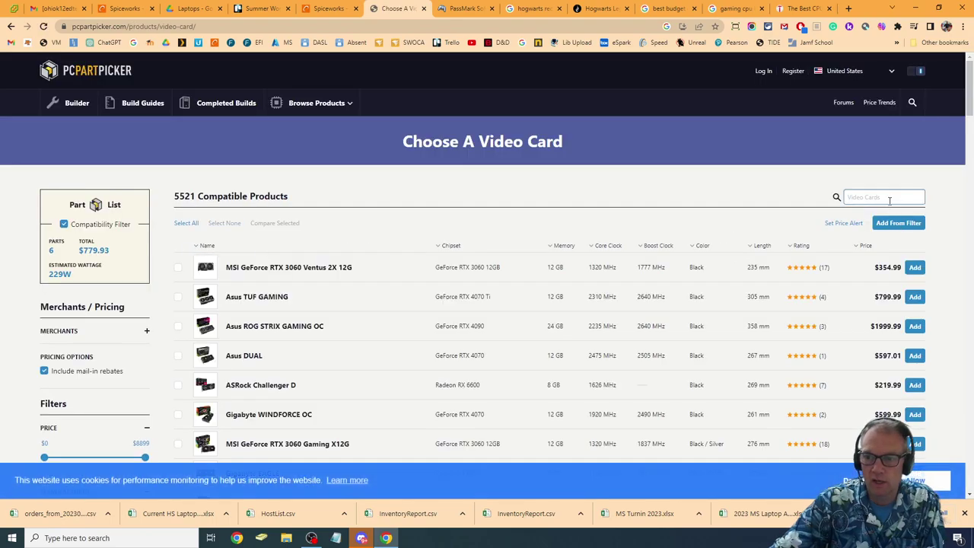
left_click(889, 197)
type("4070")
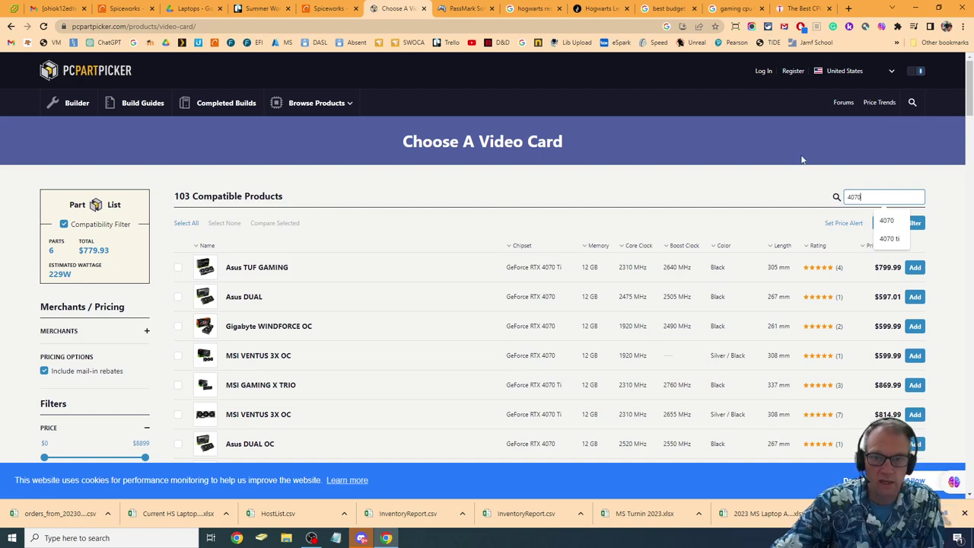
- Sort the RTX 4070 cards cheapest first and add the Zotac Twin Edge OC at $589.99
left_click(872, 245)
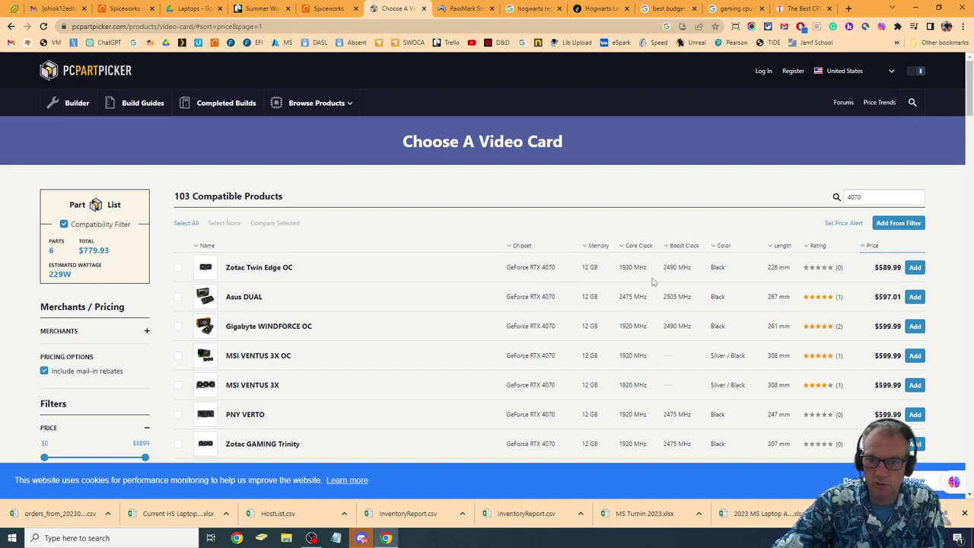
left_click(915, 267)
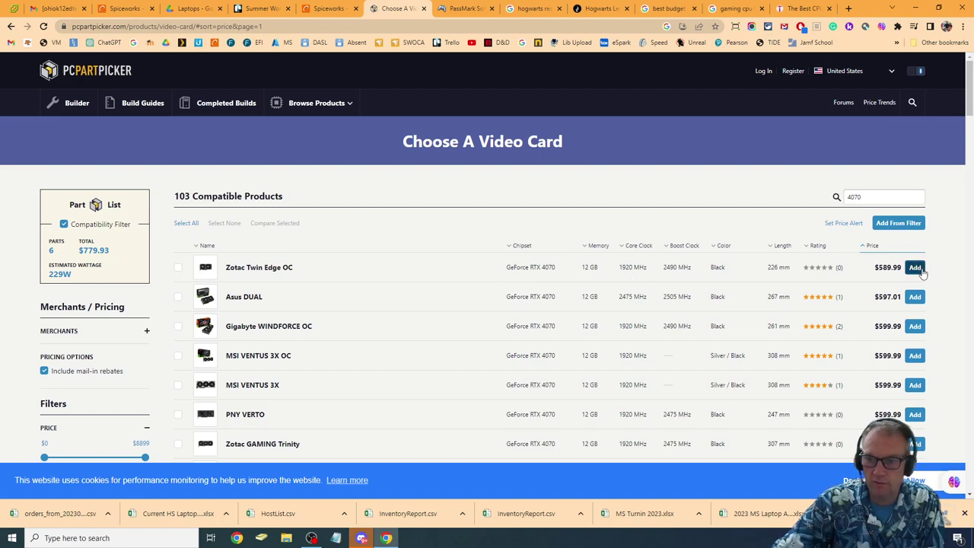
scroll(774, 405, "down", 7)
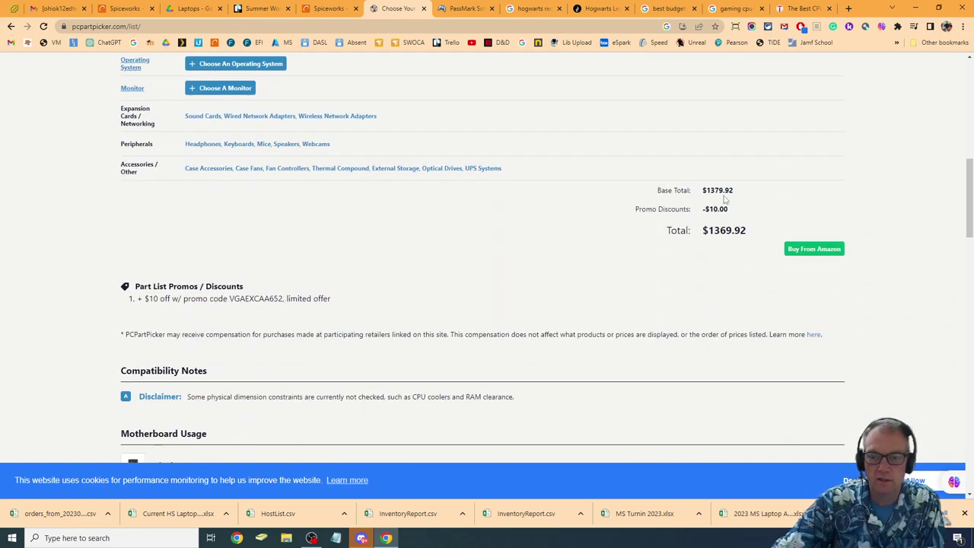
scroll(595, 312, "up", 4)
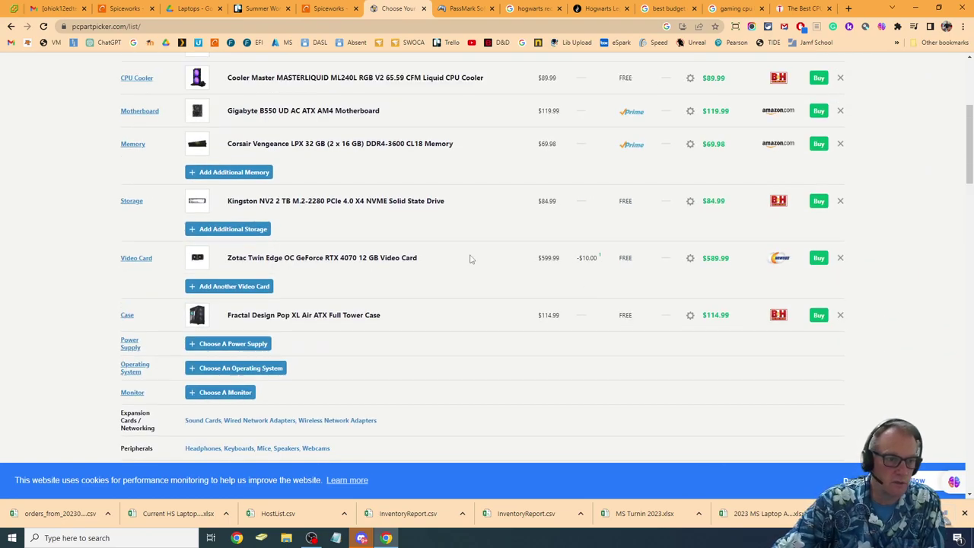
scroll(395, 340, "up", 3)
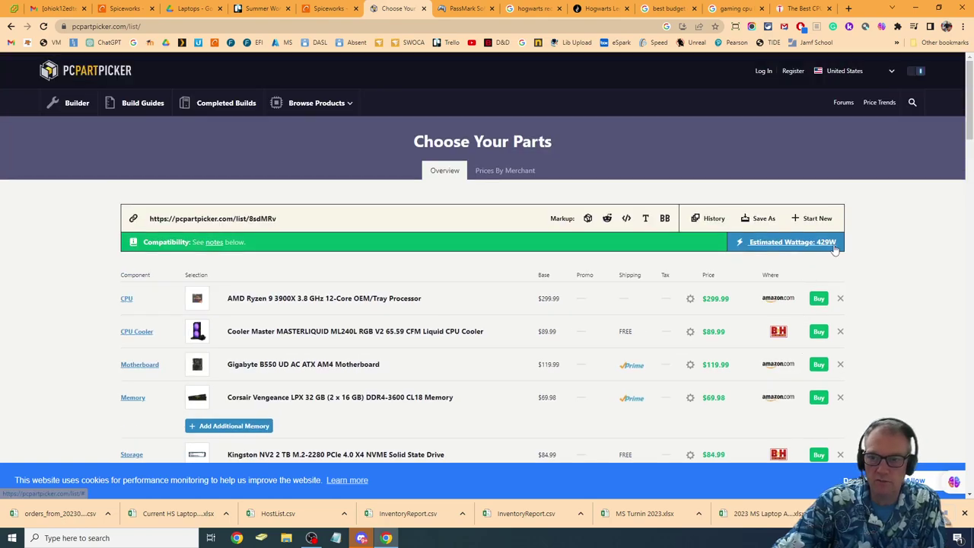
scroll(856, 291, "down", 3)
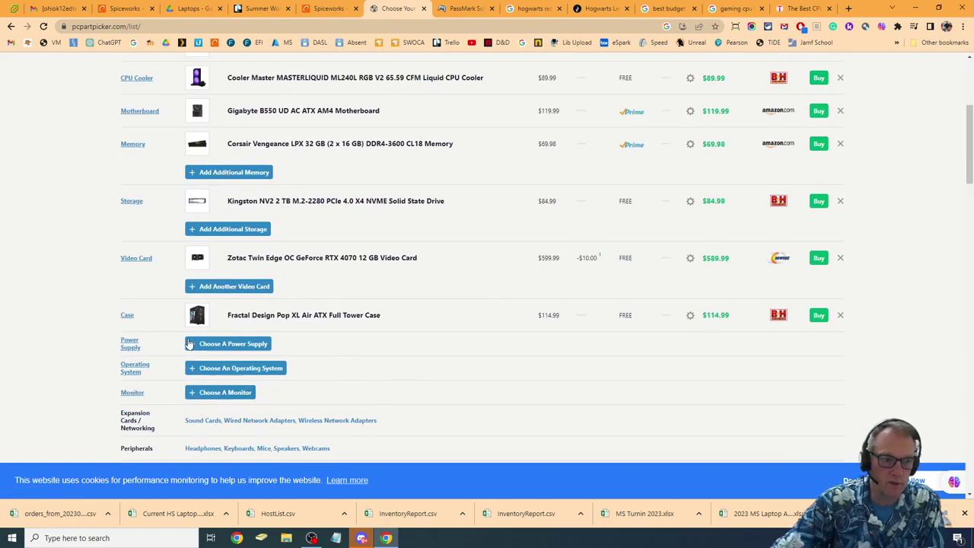
- Add the Corsair RM850x (2021) 850 W power supply at $149.99
left_click(262, 345)
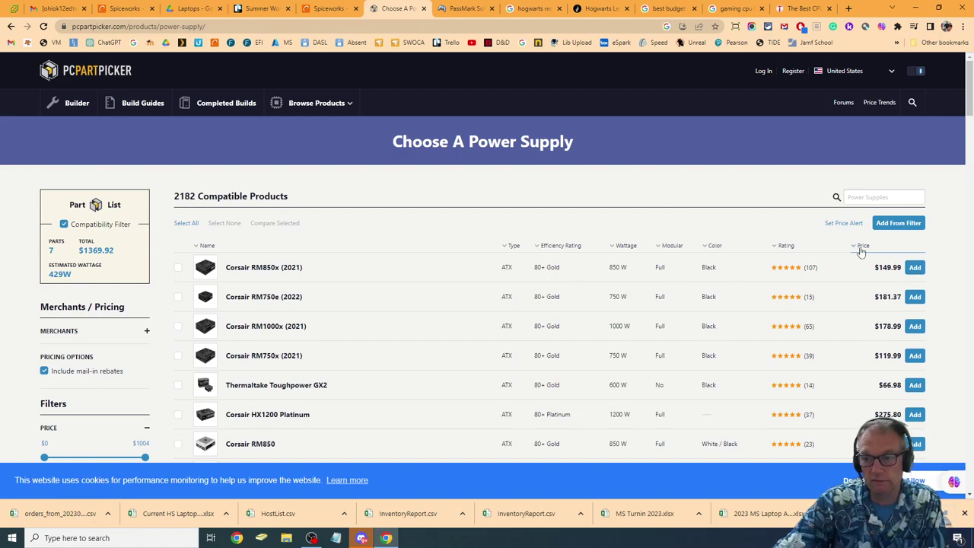
left_click(915, 267)
scroll(661, 303, "down", 5)
scroll(661, 302, "down", 1)
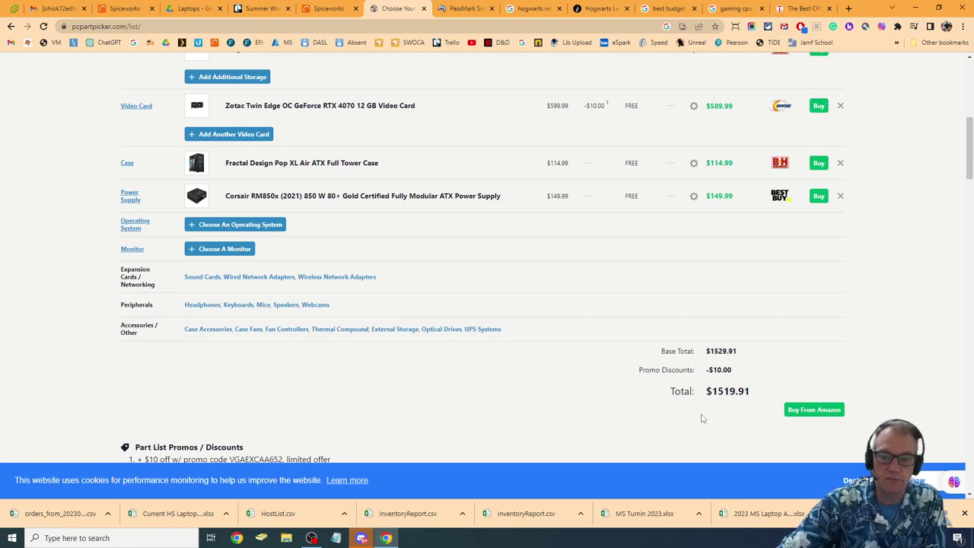
scroll(431, 343, "up", 5)
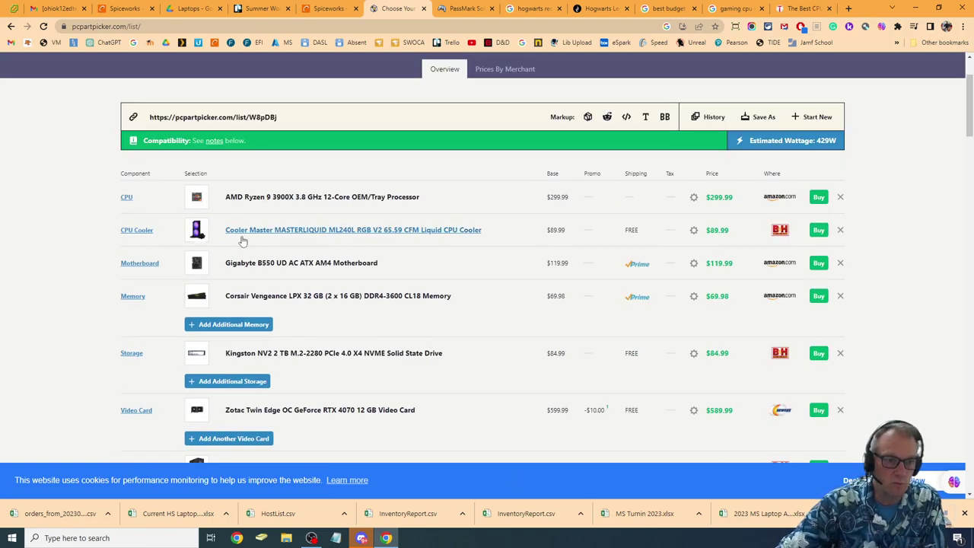
scroll(394, 238, "down", 1)
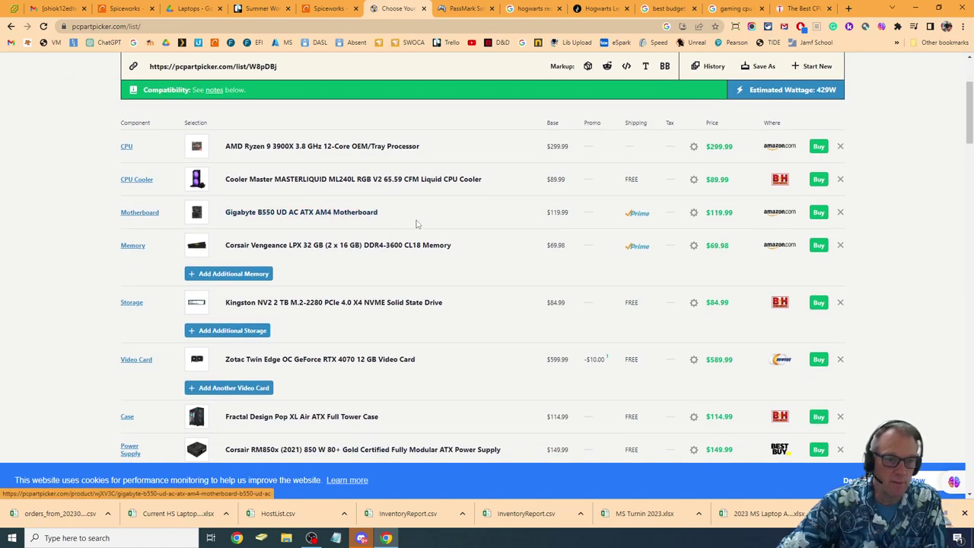
scroll(420, 220, "down", 2)
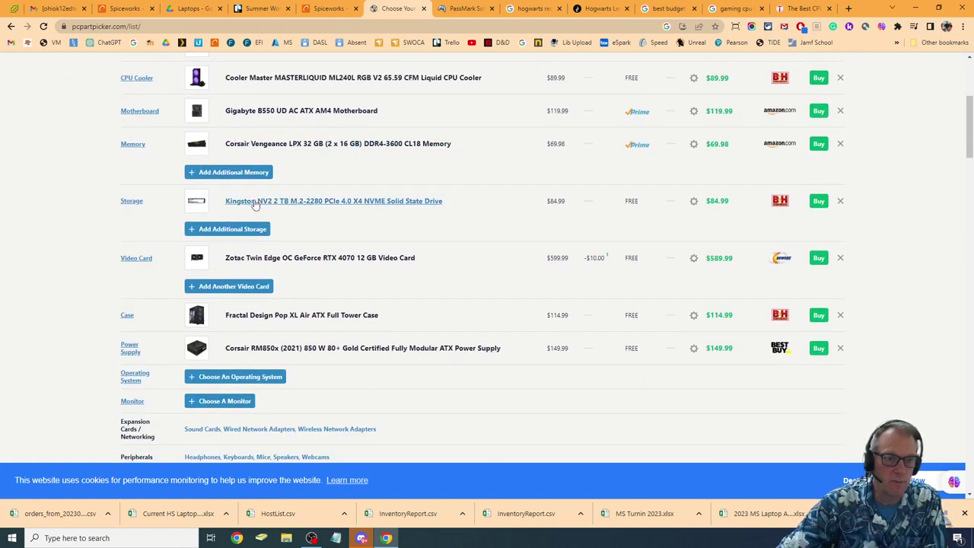
scroll(465, 223, "down", 1)
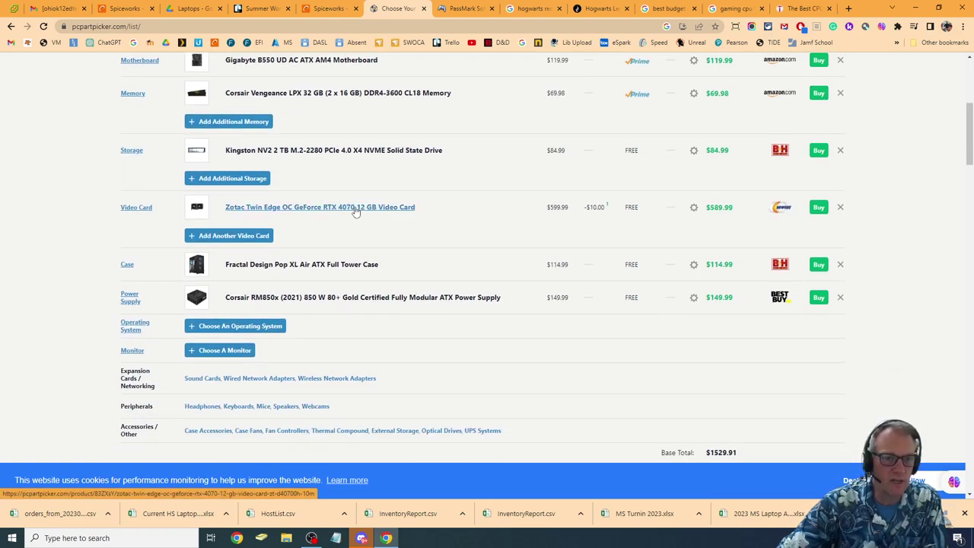
scroll(499, 236, "down", 1)
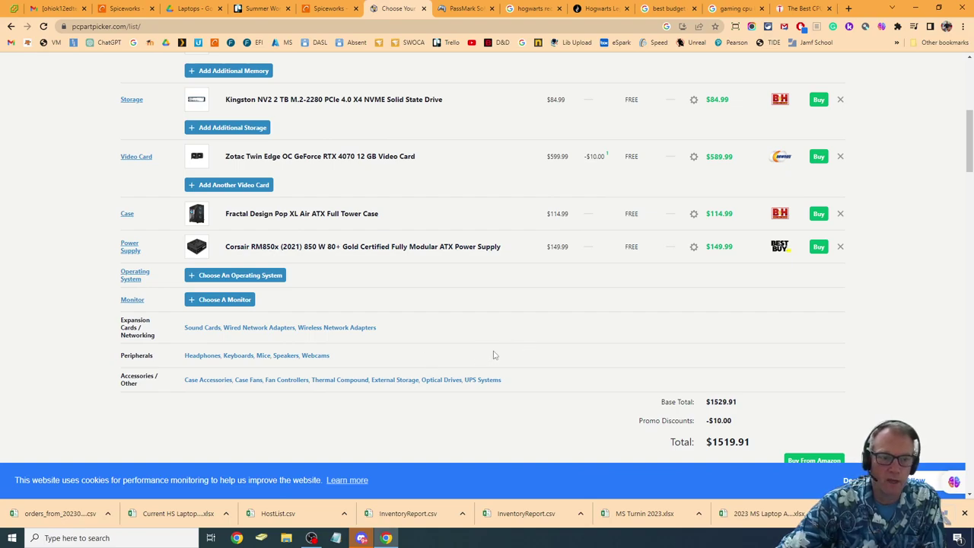
scroll(489, 355, "up", 2)
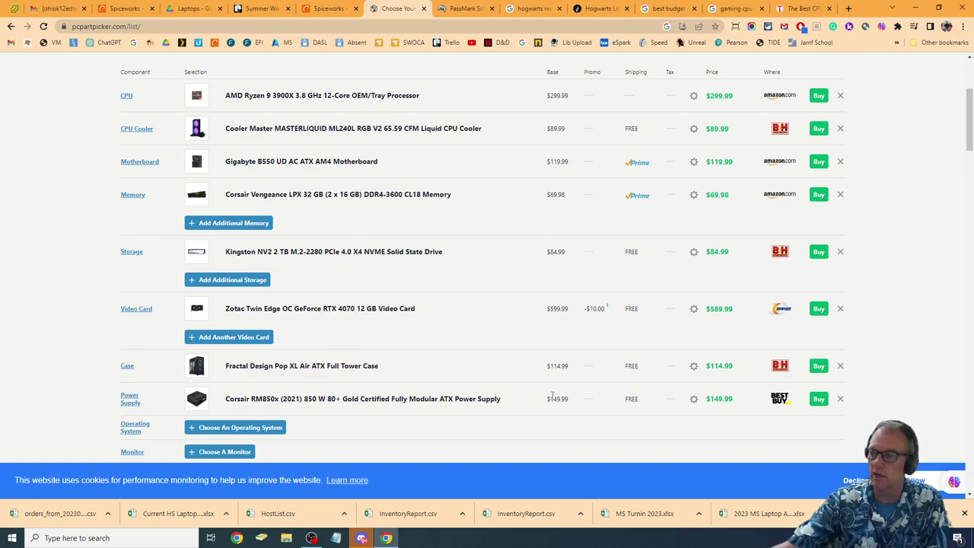
scroll(118, 411, "up", 3)
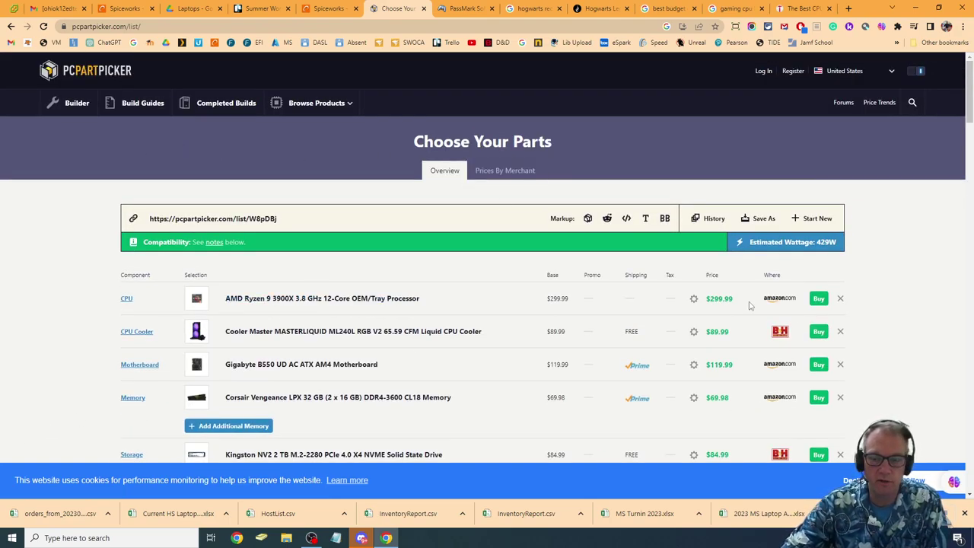
scroll(466, 341, "down", 1)
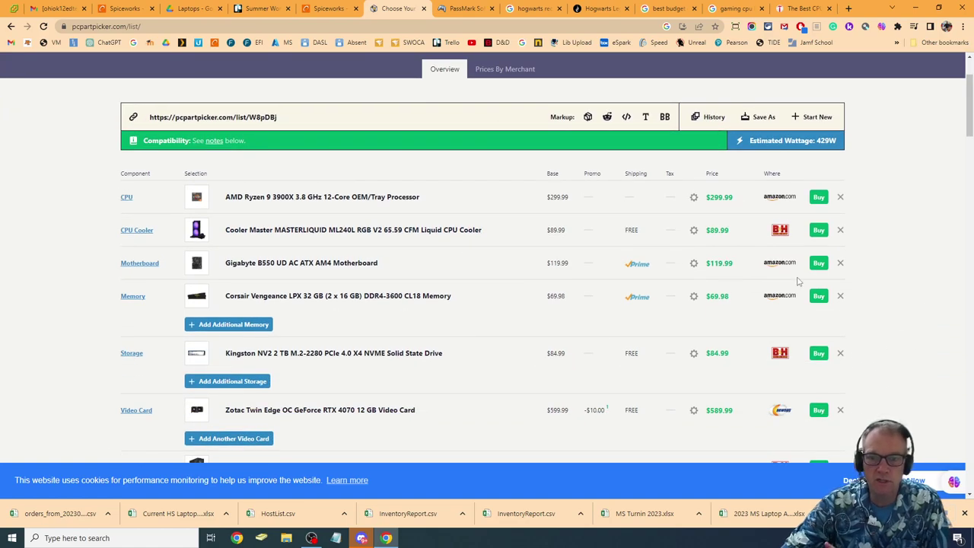
scroll(897, 335, "down", 2)
scroll(897, 336, "up", 2)
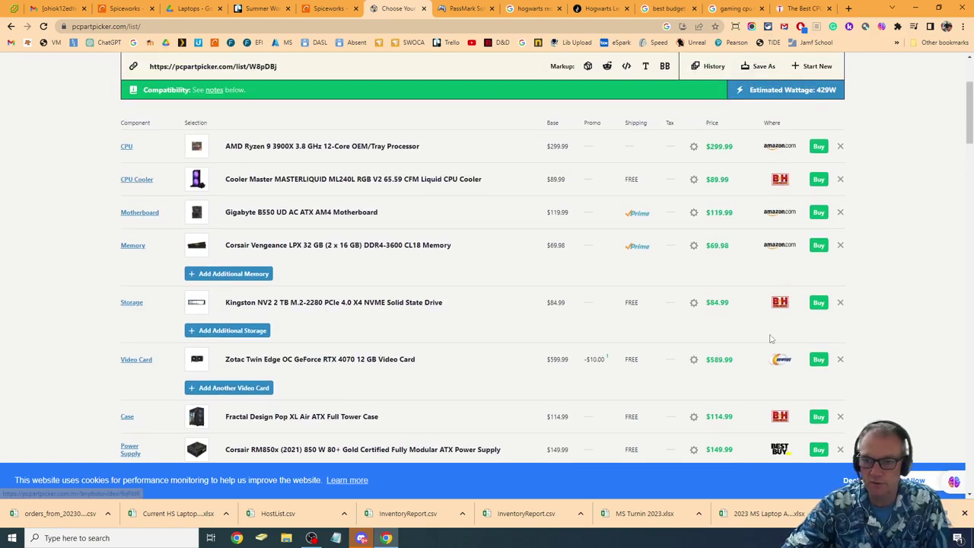
scroll(884, 338, "down", 1)
scroll(884, 337, "down", 1)
scroll(884, 337, "up", 2)
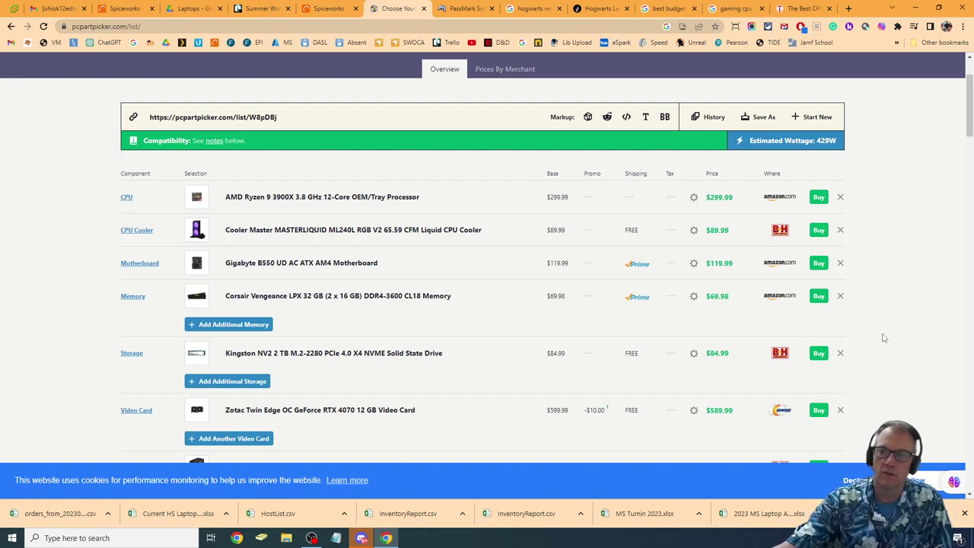
left_click(819, 197)
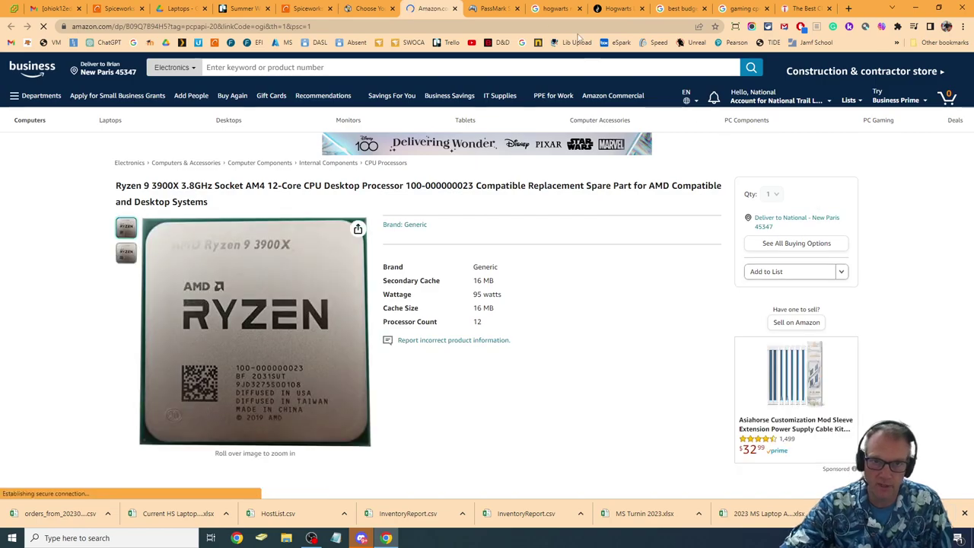
left_click(369, 9)
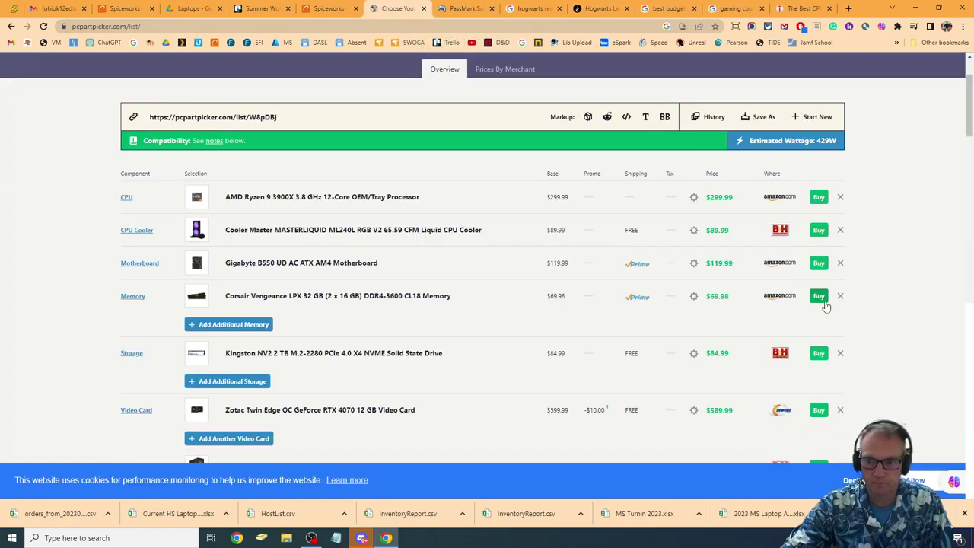
scroll(927, 361, "down", 2)
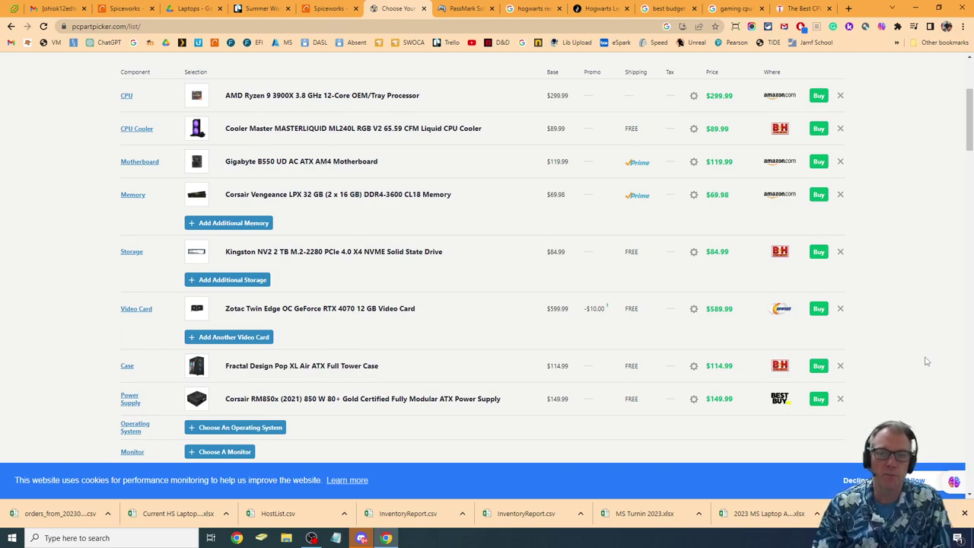
scroll(826, 337, "up", 3)
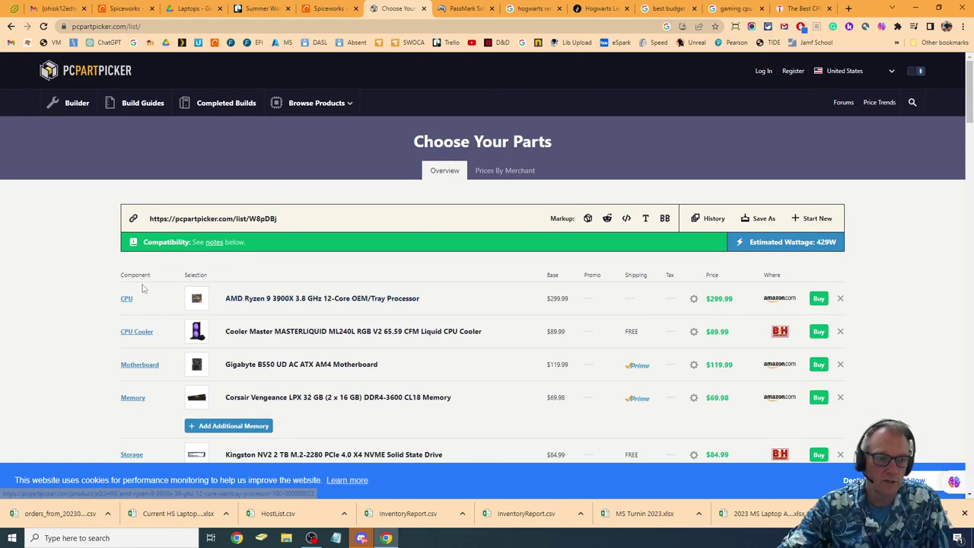